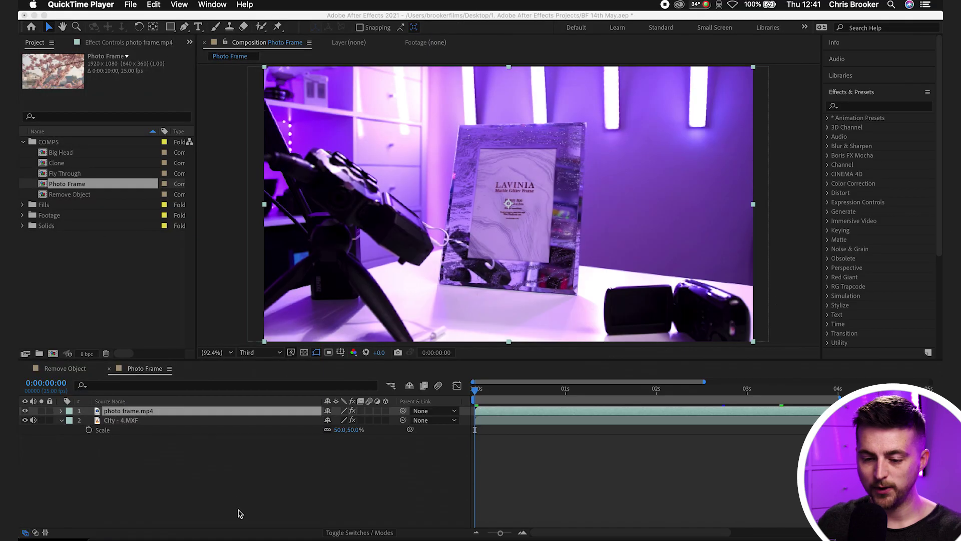
Hide the City - 4.MXF layer and preview only the purple-lit photo frame footage.
{"action": "left_click", "coordinate": [120, 455]}
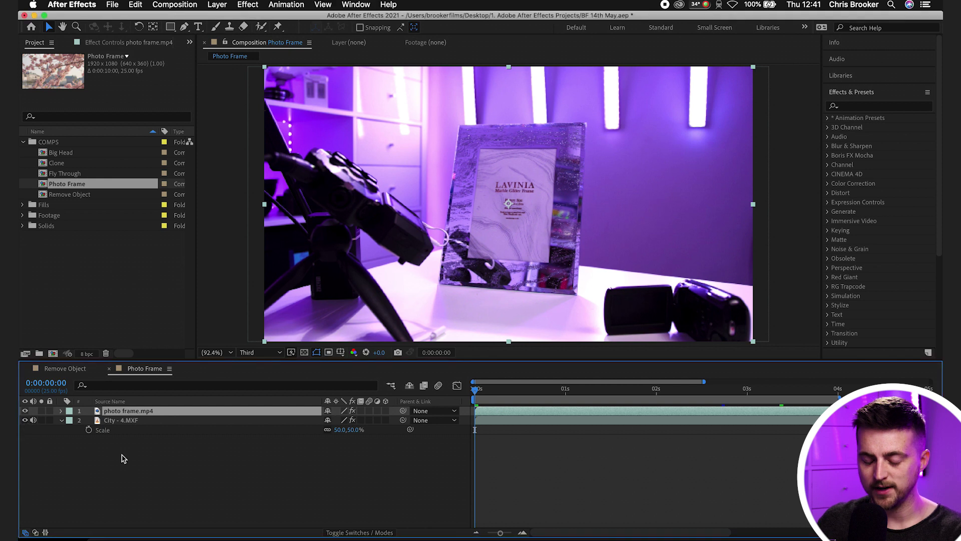
{"action": "left_click", "coordinate": [25, 420]}
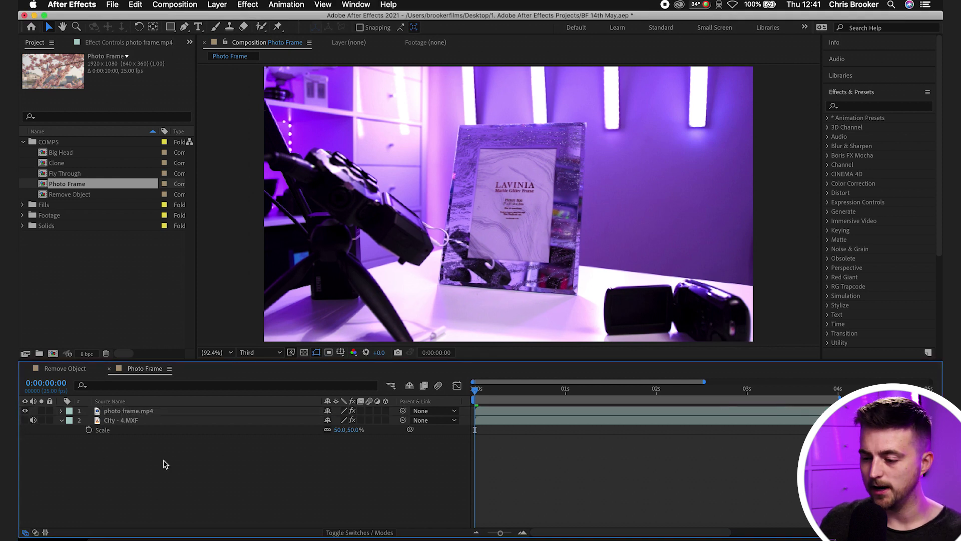
{"action": "key", "text": "space"}
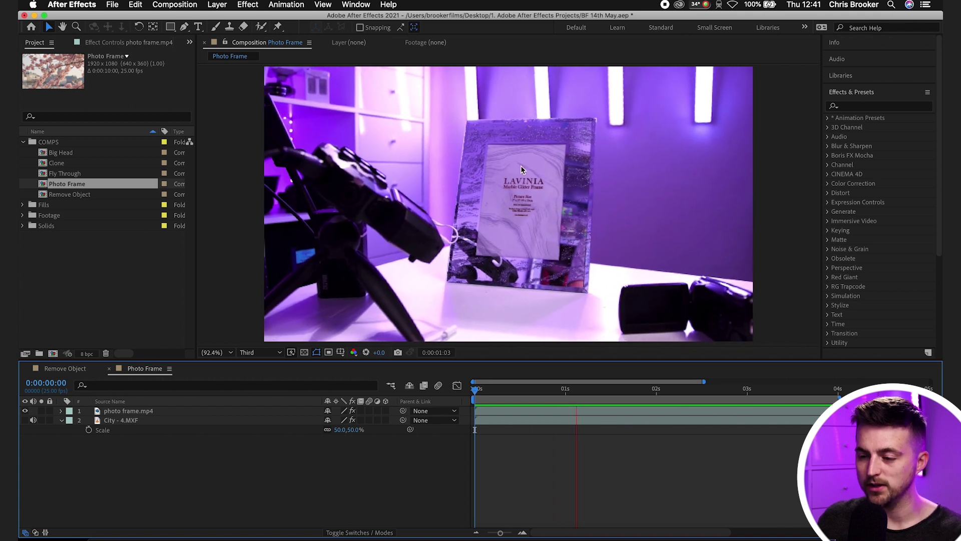
{"action": "key", "text": "space"}
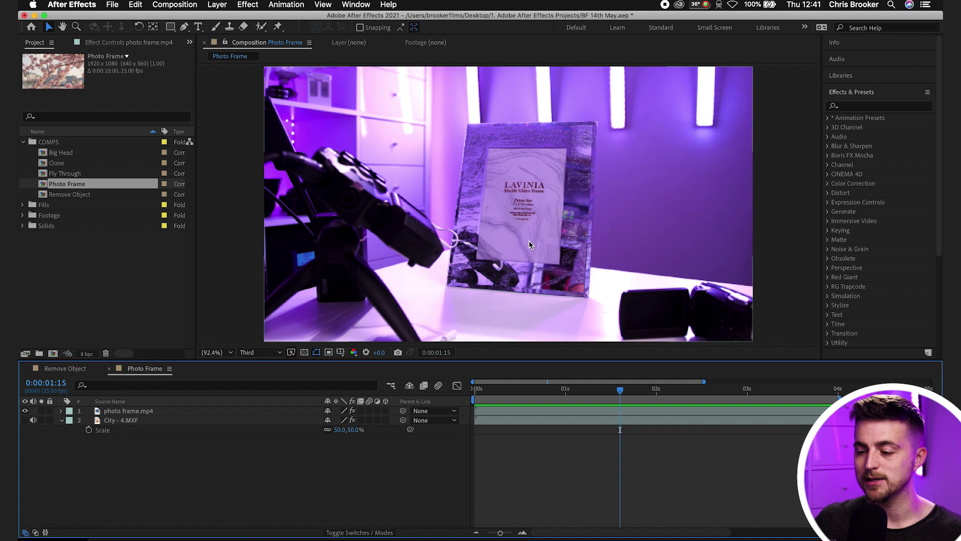
Search effects for '3d c' and apply 3D Camera Tracker to photo frame.mp4 for analysis.
{"action": "left_click", "coordinate": [857, 106]}
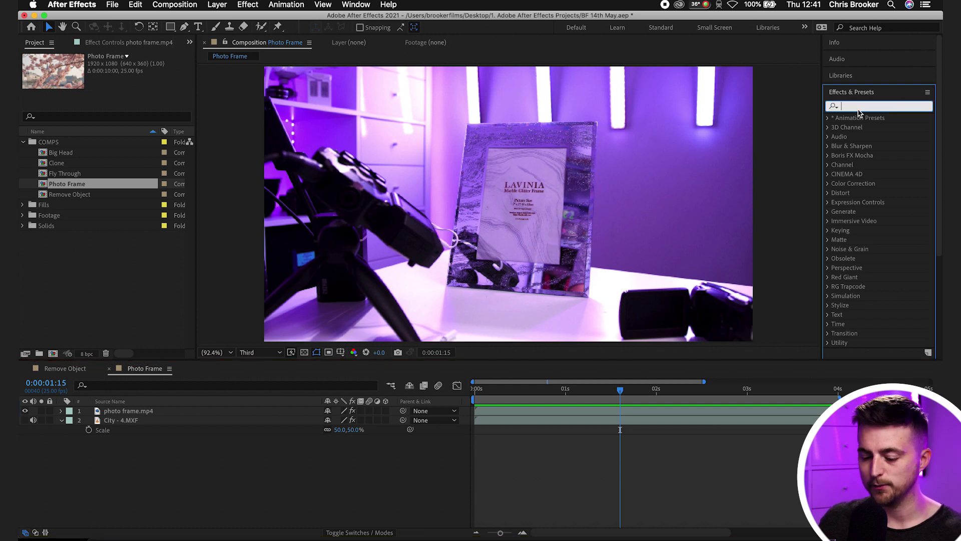
{"action": "type", "text": "3d cM"}
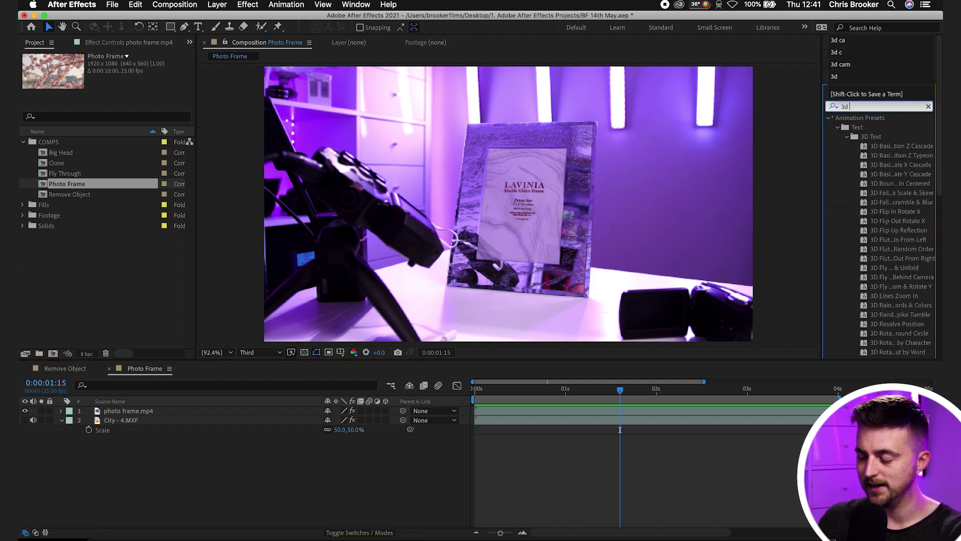
{"action": "key", "text": "BackSpace"}
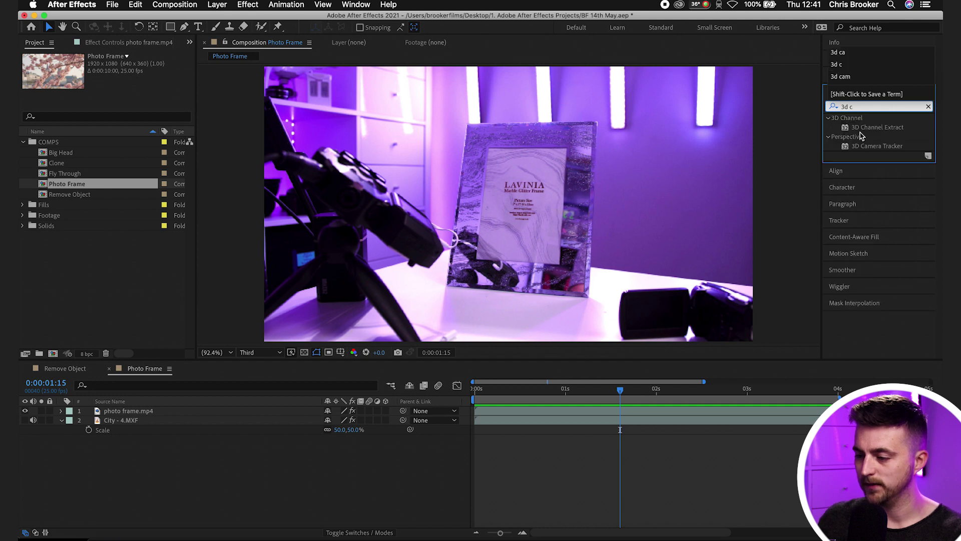
{"action": "double_click", "coordinate": [861, 145]}
{"action": "left_click_drag", "start_coordinate": [868, 148], "coordinate": [500, 180]}
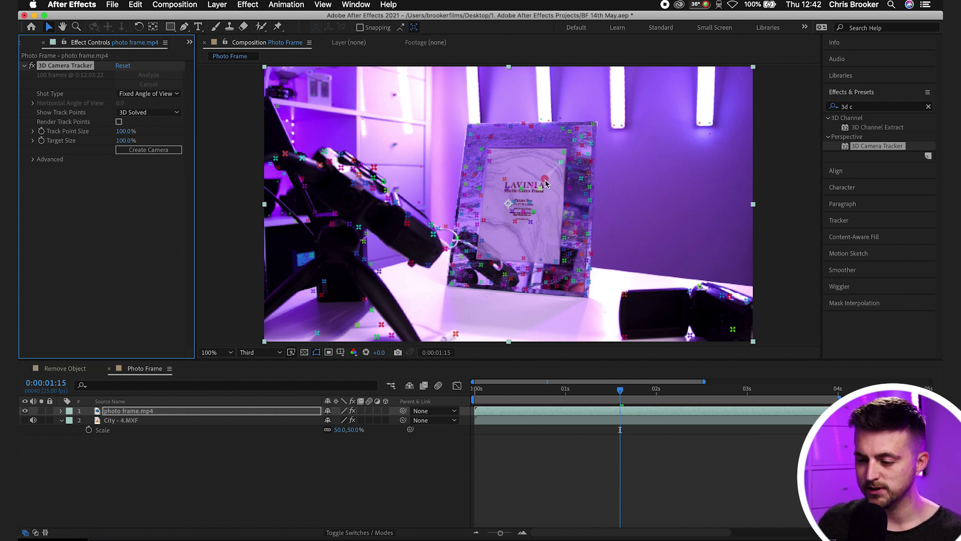
At 200% zoom, create Track Null 1 and a 3D Tracker Camera from three right-edge track points.
{"action": "scroll", "coordinate": [545, 182], "scroll_direction": "up", "scroll_amount": 2}
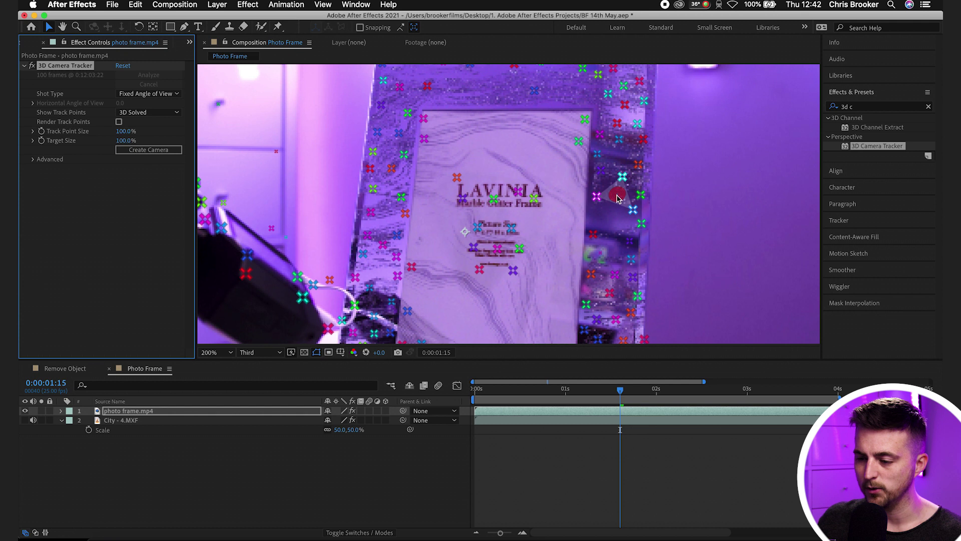
{"action": "left_click", "coordinate": [617, 198]}
{"action": "right_click", "coordinate": [617, 199]}
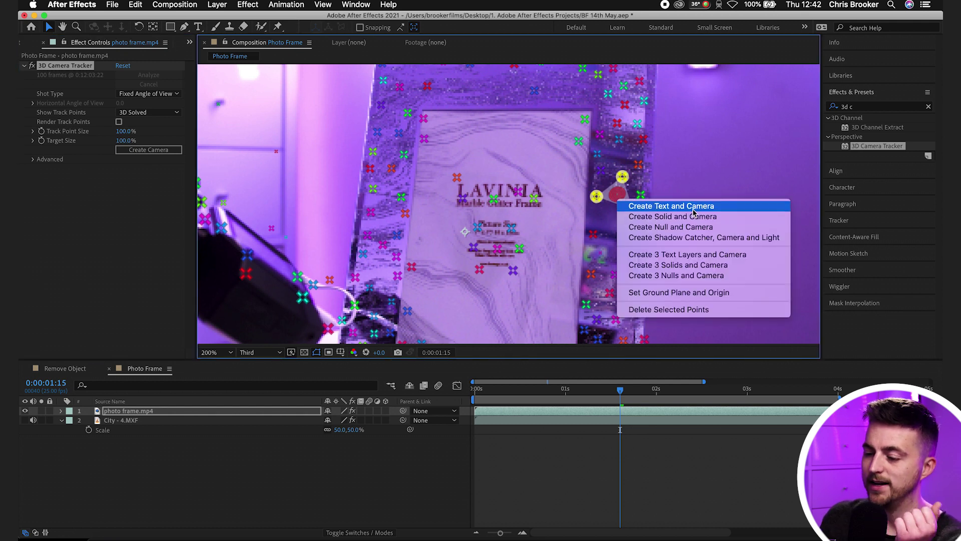
{"action": "left_click", "coordinate": [711, 228]}
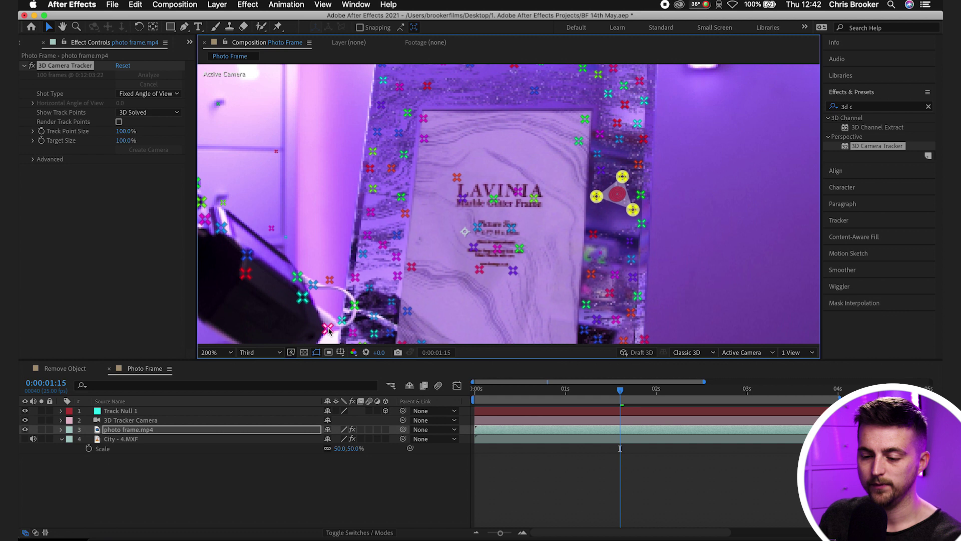
Fit the viewer, add the beach breakdancer JPG above City, and scale it to 19%.
{"action": "key", "text": "shift+slash"}
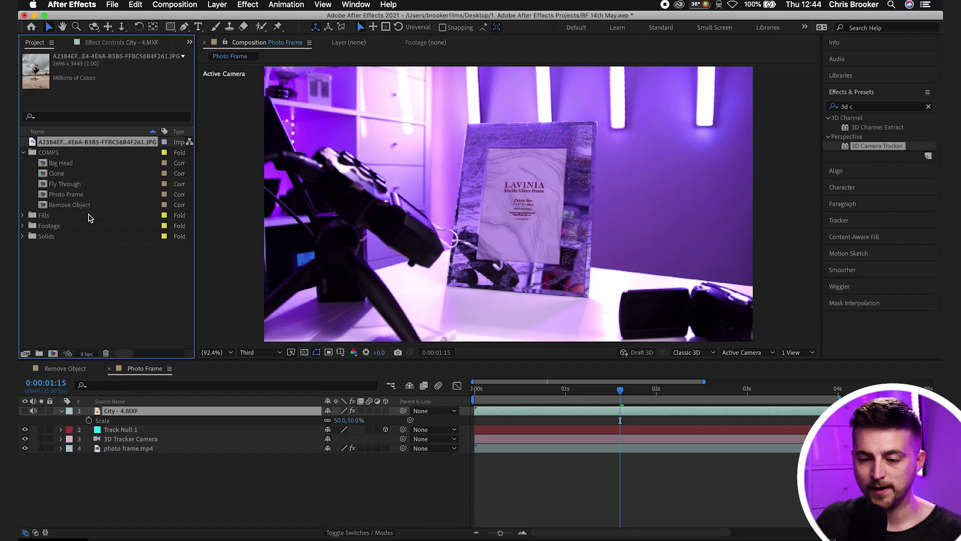
{"action": "left_click_drag", "start_coordinate": [101, 145], "coordinate": [125, 413]}
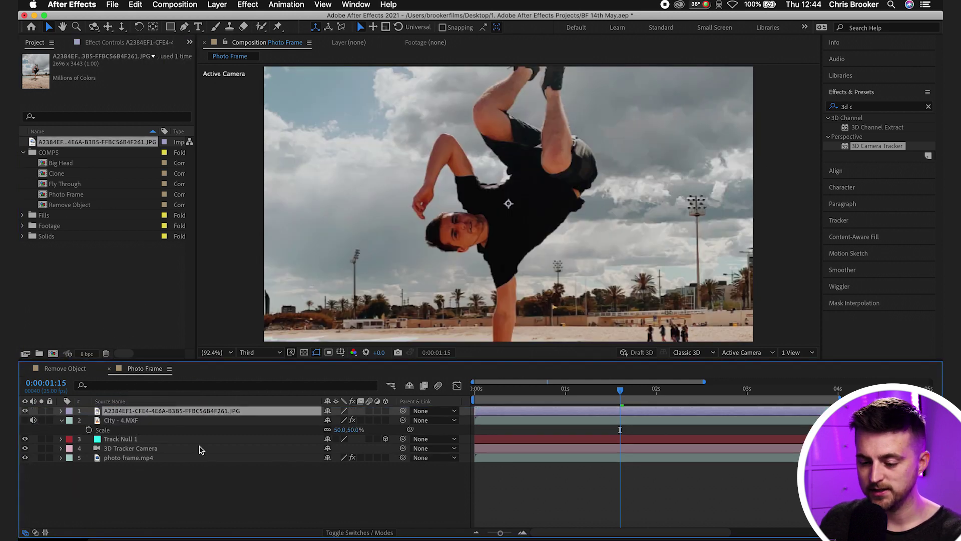
{"action": "key", "text": "s"}
{"action": "left_click_drag", "start_coordinate": [343, 422], "coordinate": [301, 427]}
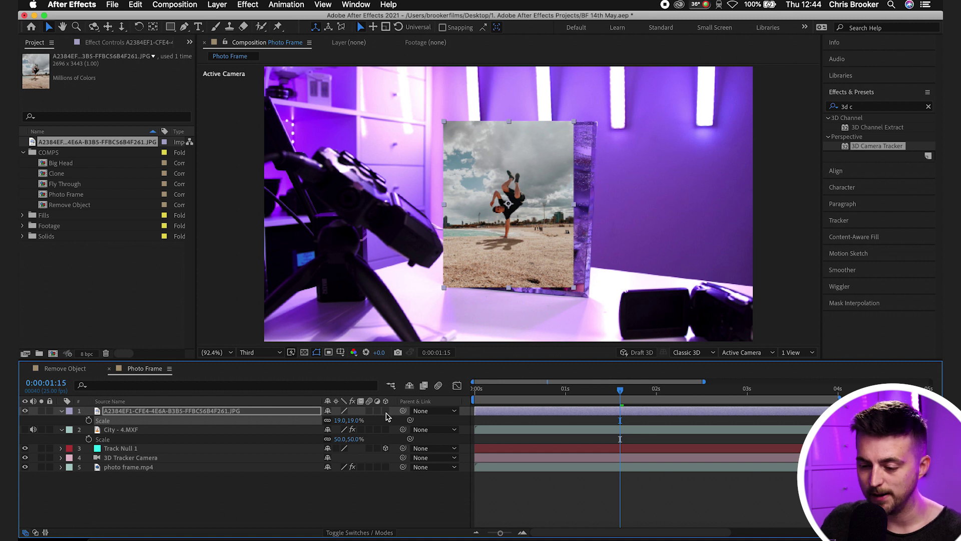
Make the breakdancer photo a 3D layer, preview it, and reset its Scale to 100%.
{"action": "left_click", "coordinate": [387, 411]}
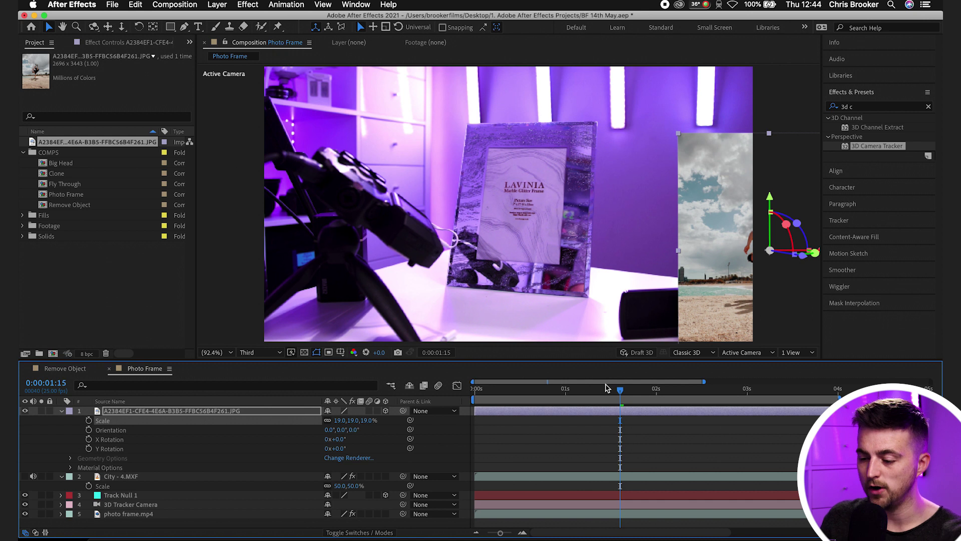
{"action": "key", "text": "space"}
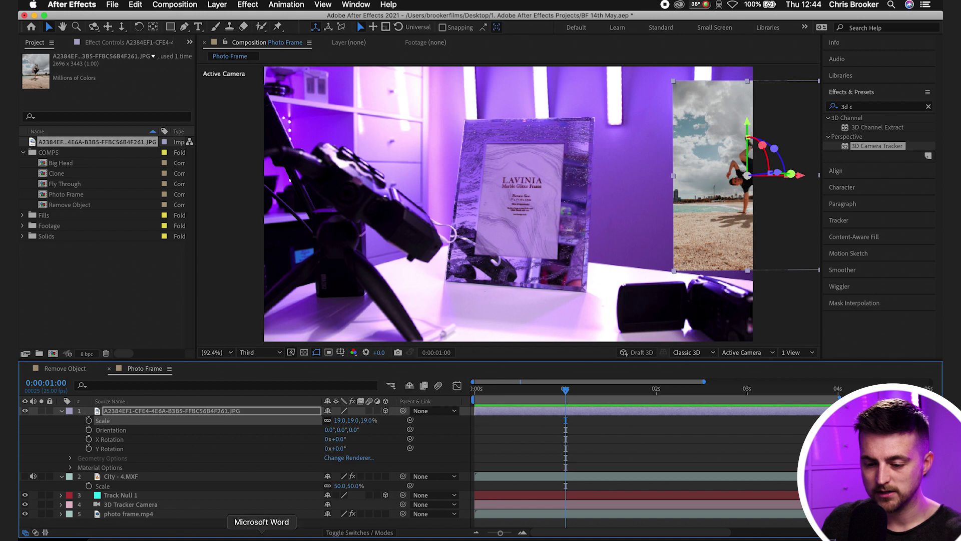
{"action": "left_click", "coordinate": [341, 421]}
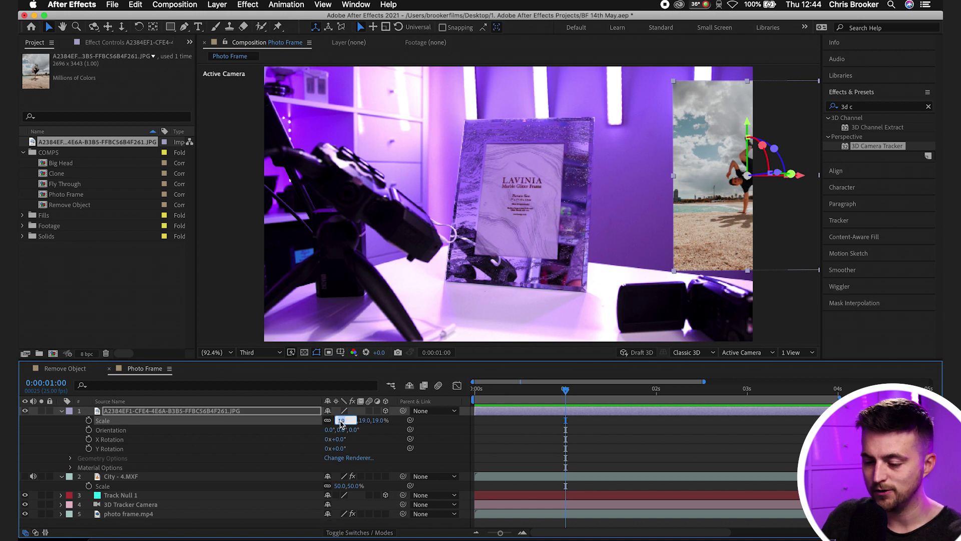
{"action": "type", "text": "100"}
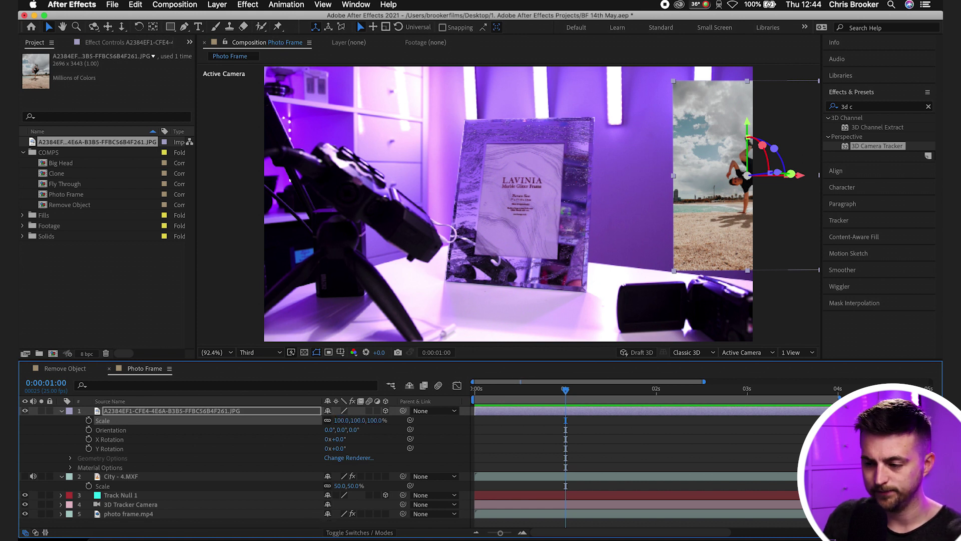
{"action": "key", "text": "Return"}
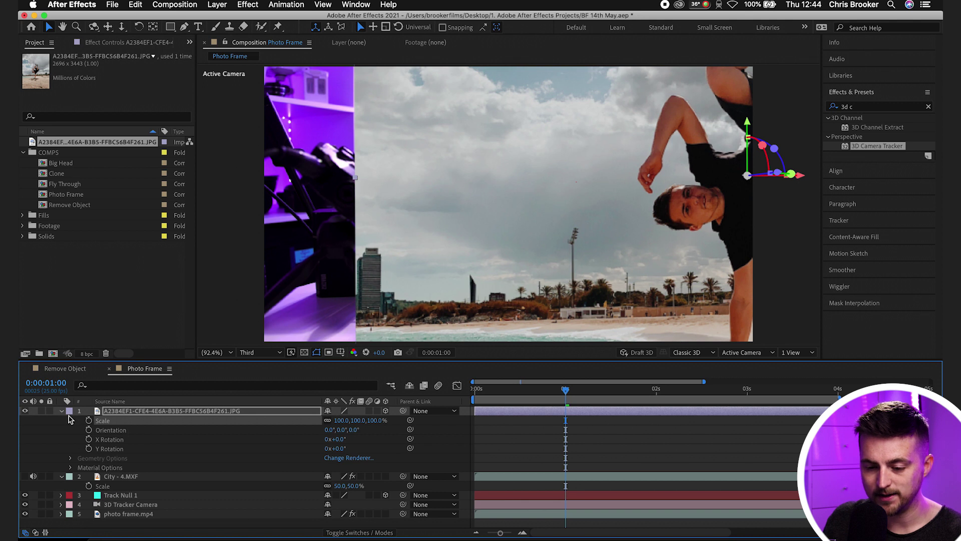
Reveal the photo's Transform and scrub Position X, Y and Z to move it left, up and back.
{"action": "left_click", "coordinate": [61, 411]}
{"action": "left_click", "coordinate": [61, 411]}
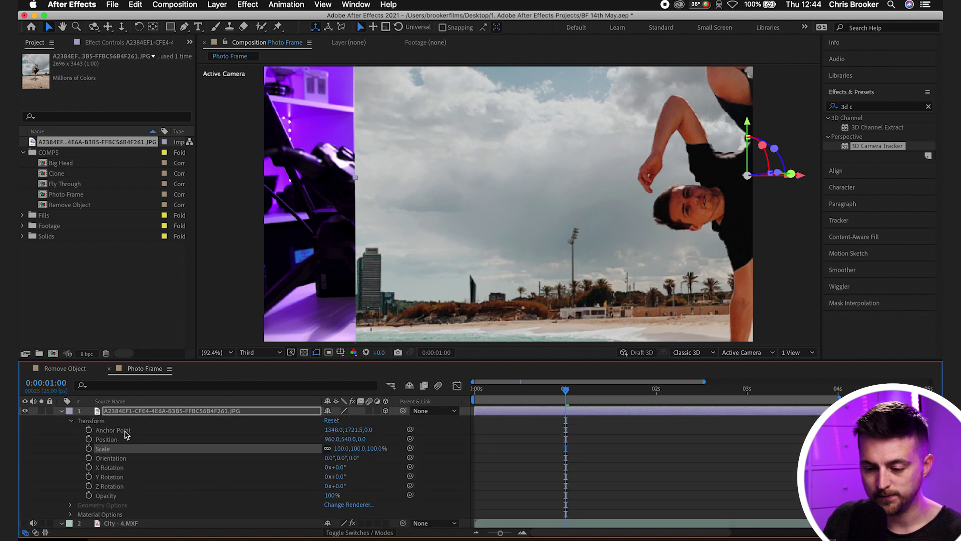
{"action": "left_click", "coordinate": [115, 439]}
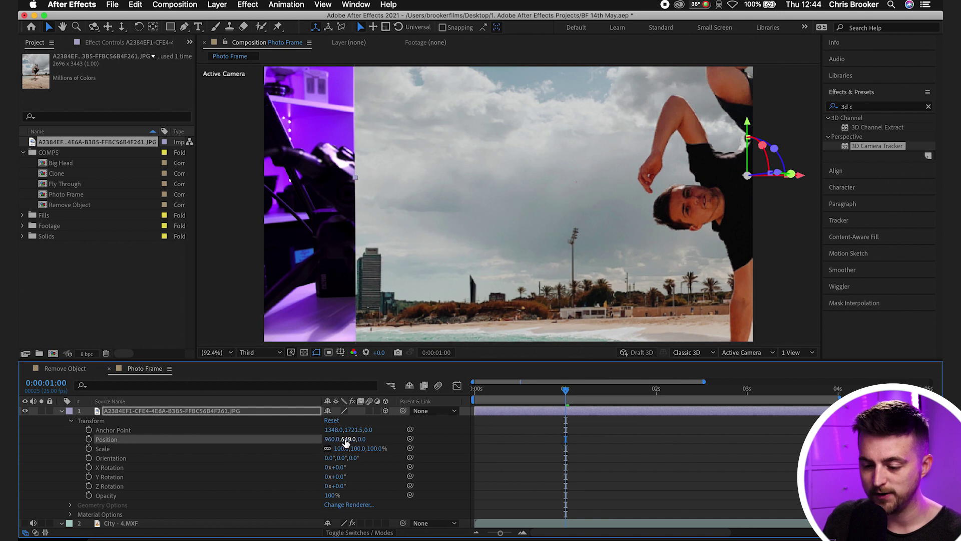
{"action": "left_click_drag", "start_coordinate": [332, 444], "coordinate": [298, 434]}
{"action": "left_click_drag", "start_coordinate": [361, 439], "coordinate": [795, 386]}
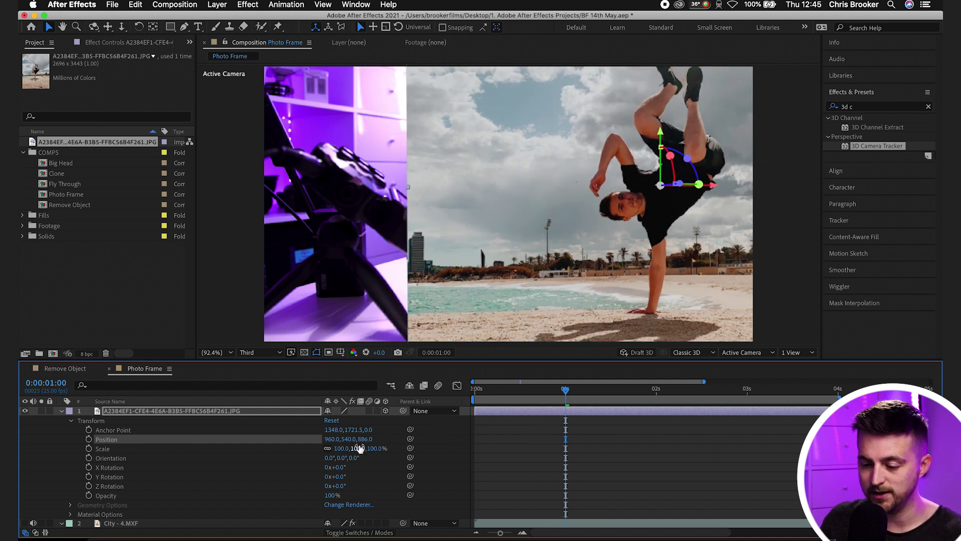
{"action": "left_click_drag", "start_coordinate": [364, 439], "coordinate": [697, 399]}
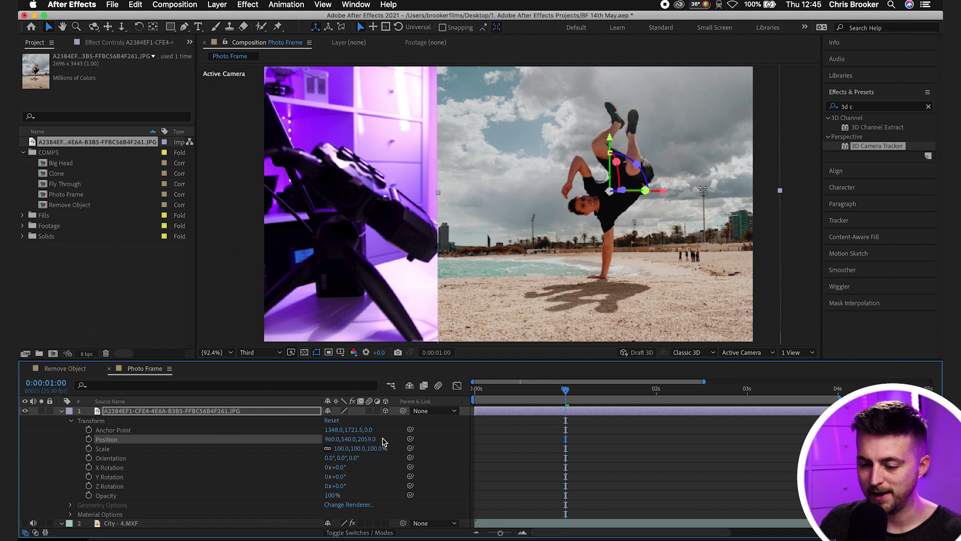
Settle the photo's Z depth at 10000 and preview the result.
{"action": "left_click_drag", "start_coordinate": [383, 442], "coordinate": [550, 436]}
{"action": "left_click_drag", "start_coordinate": [365, 440], "coordinate": [610, 433]}
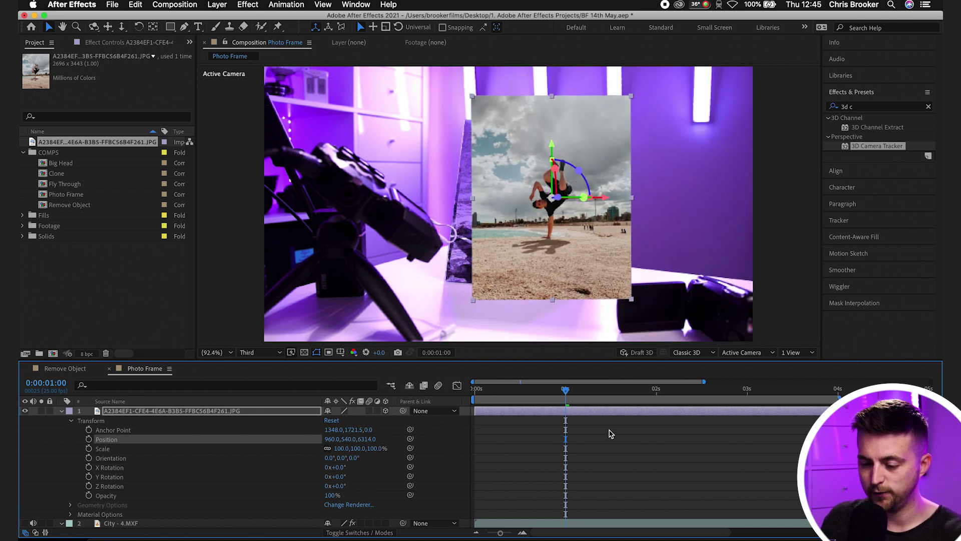
{"action": "type", "text": "00"}
{"action": "key", "text": "Return"}
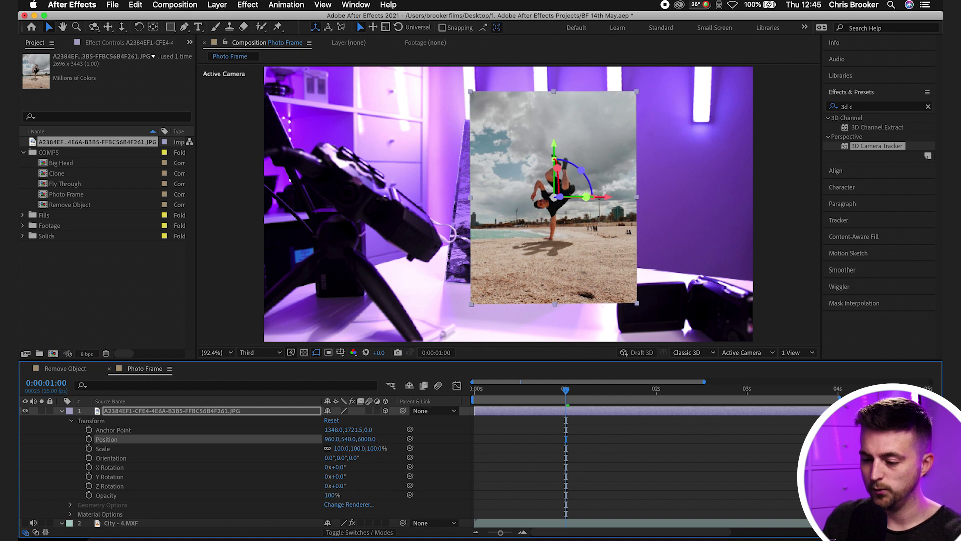
{"action": "key", "text": "space"}
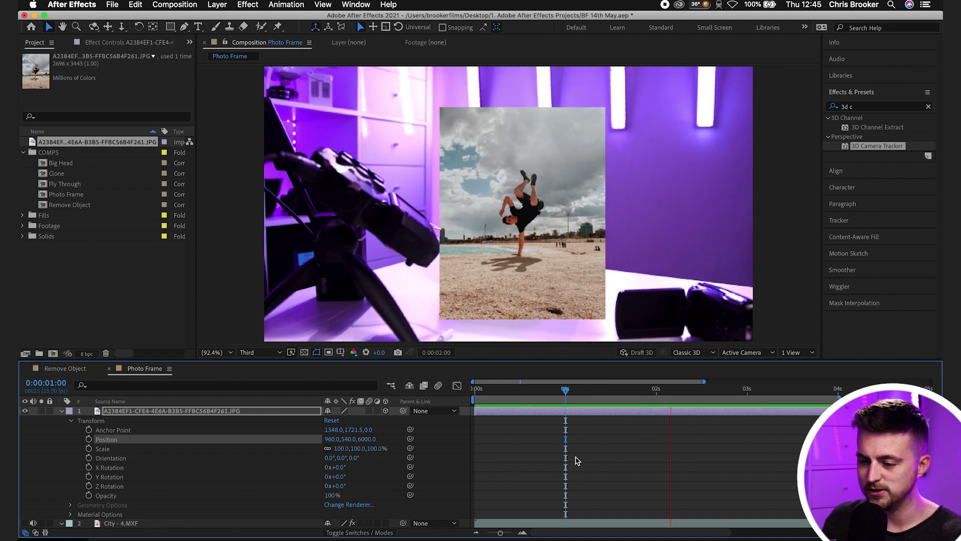
{"action": "key", "text": "space"}
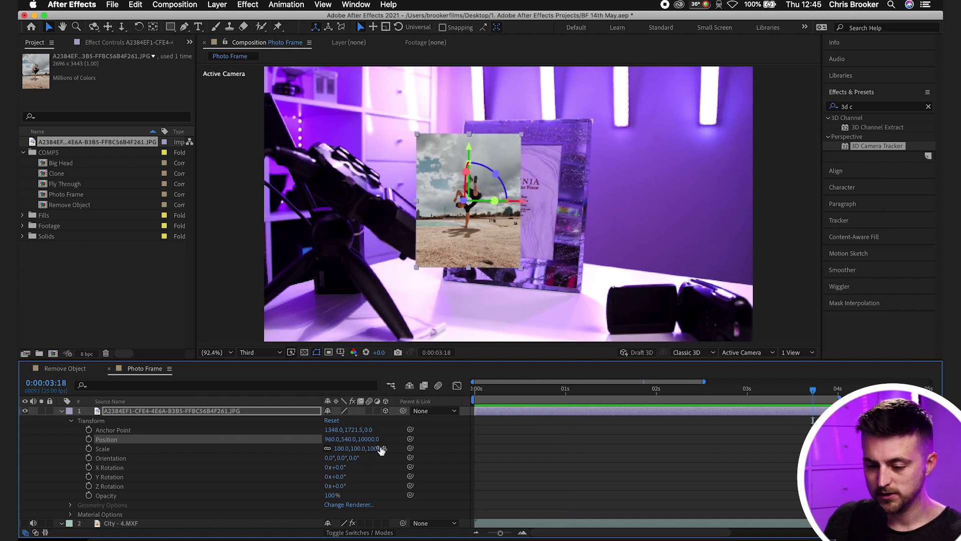
Push the photo's Position Z back to 20000, previewing before and after.
{"action": "left_click_drag", "start_coordinate": [382, 440], "coordinate": [680, 414]}
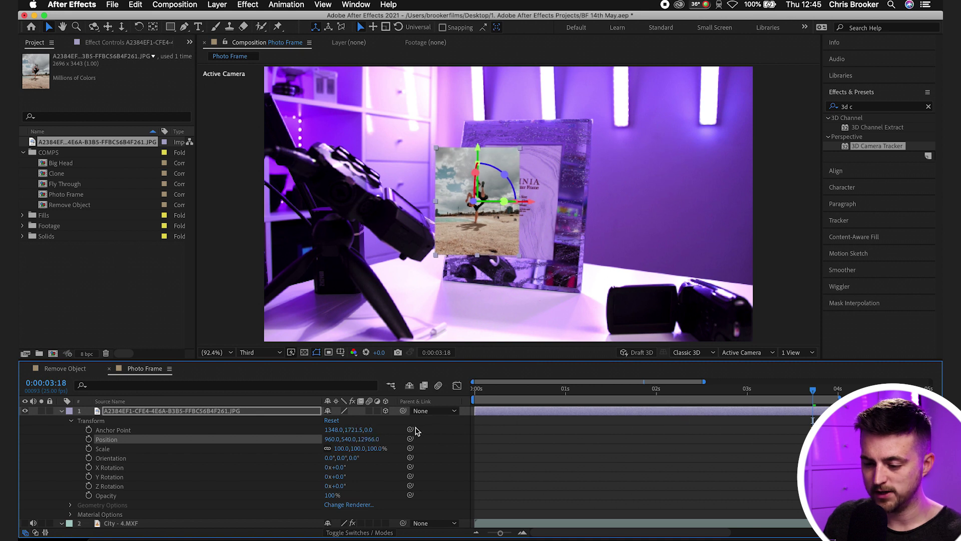
{"action": "key", "text": "space"}
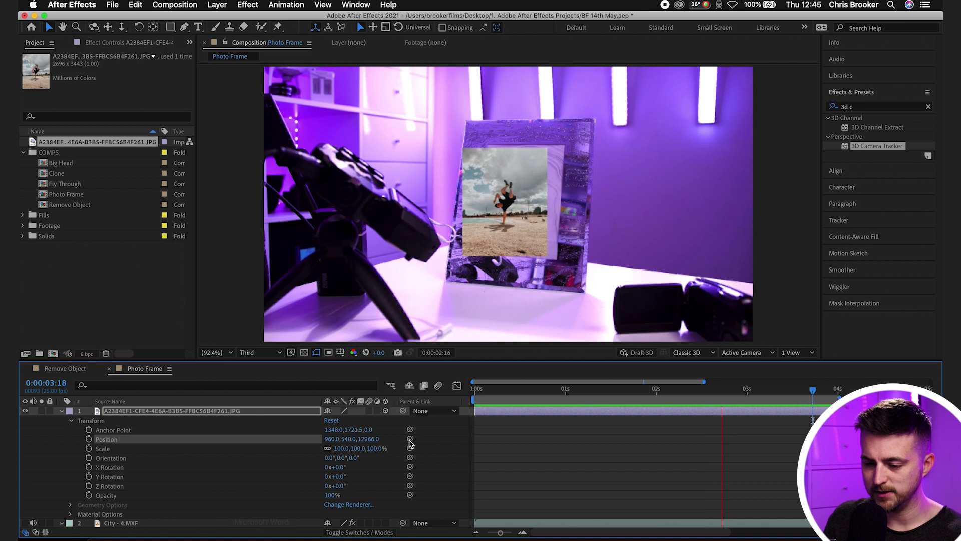
{"action": "key", "text": "space"}
{"action": "left_click_drag", "start_coordinate": [366, 439], "coordinate": [871, 439]}
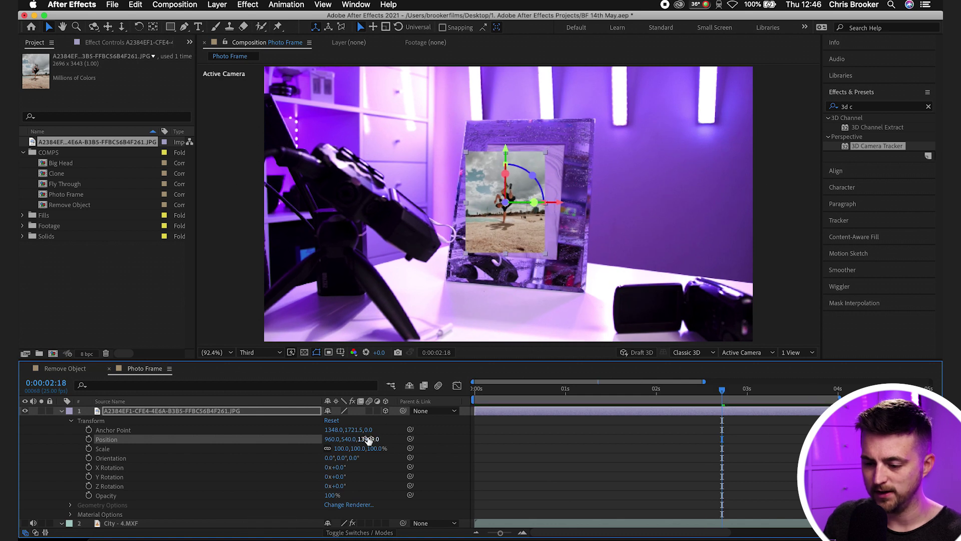
{"action": "left_click_drag", "start_coordinate": [368, 439], "coordinate": [751, 439]}
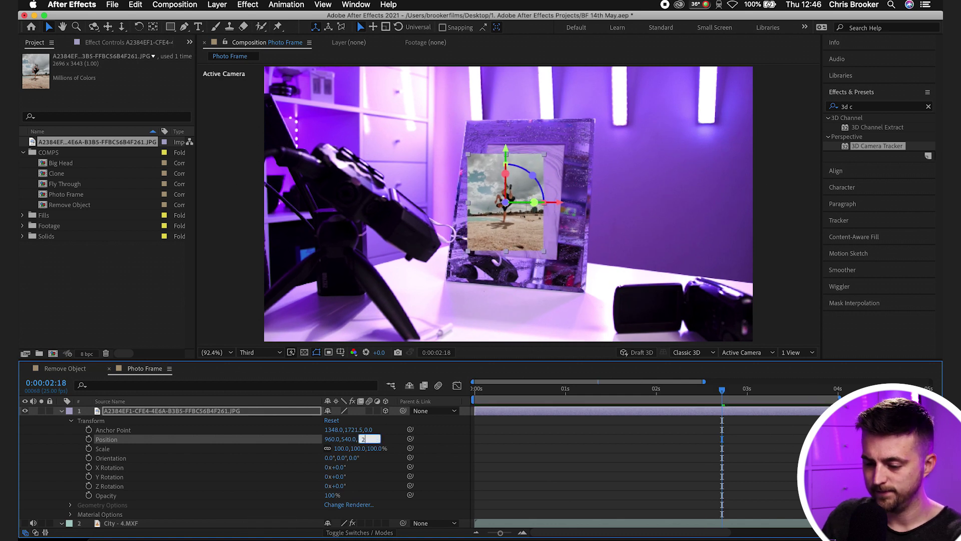
{"action": "type", "text": "00"}
{"action": "key", "text": "Return"}
{"action": "key", "text": "space"}
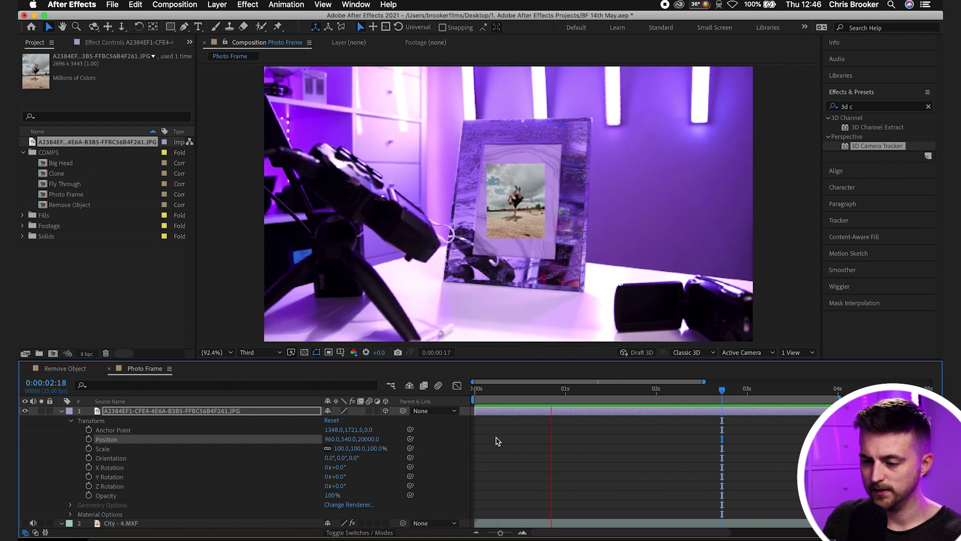
{"action": "key", "text": "space"}
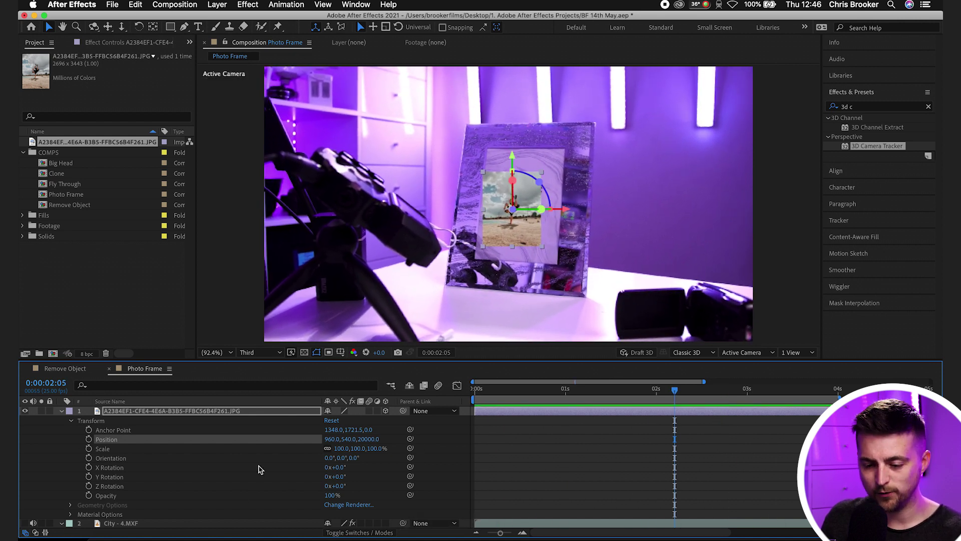
Enlarge the beach photo to 173% and set its Z depth to 30000, then preview.
{"action": "left_click_drag", "start_coordinate": [340, 448], "coordinate": [453, 466]}
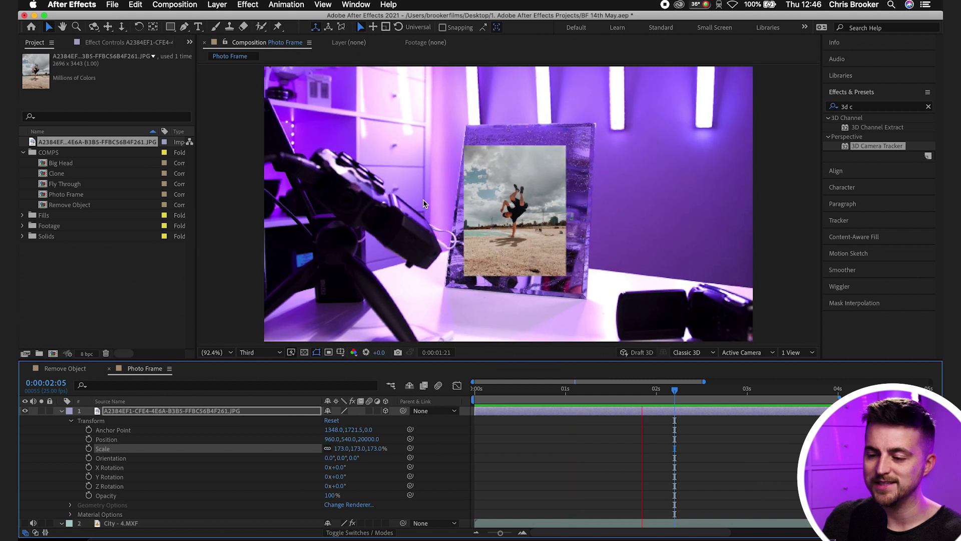
{"action": "key", "text": "space"}
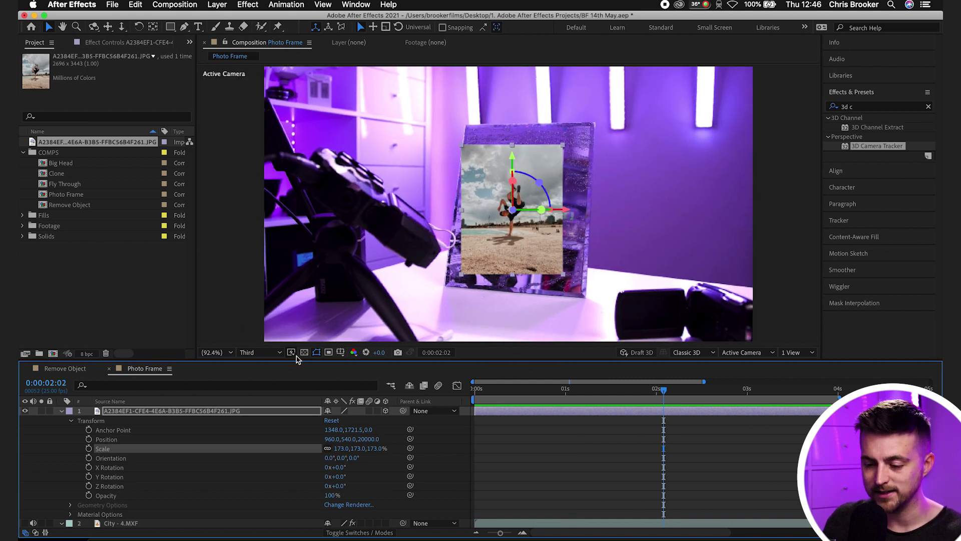
{"action": "left_click", "coordinate": [369, 440]}
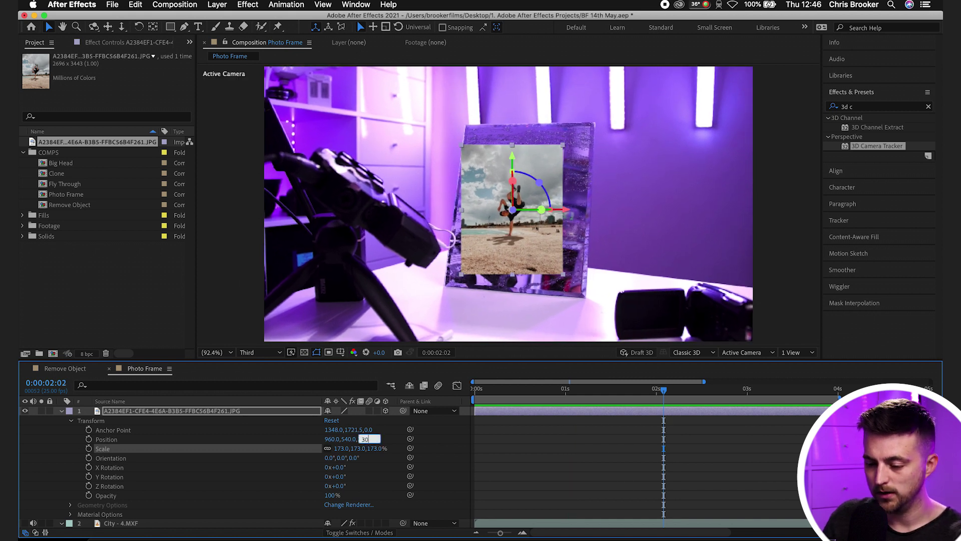
{"action": "key", "text": "Return"}
{"action": "key", "text": "space"}
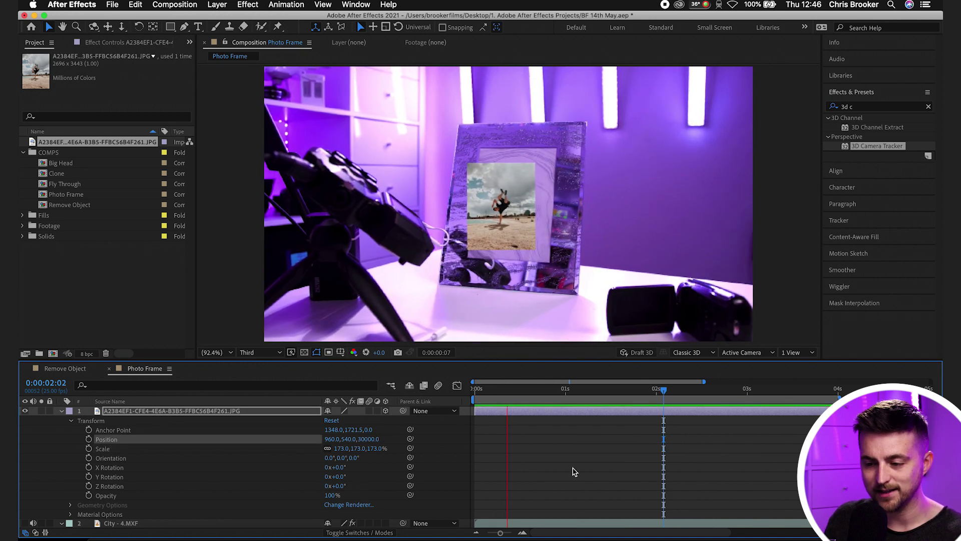
Step the photo's Z depth to 40000 and then 50000, previewing each.
{"action": "left_click", "coordinate": [370, 440]}
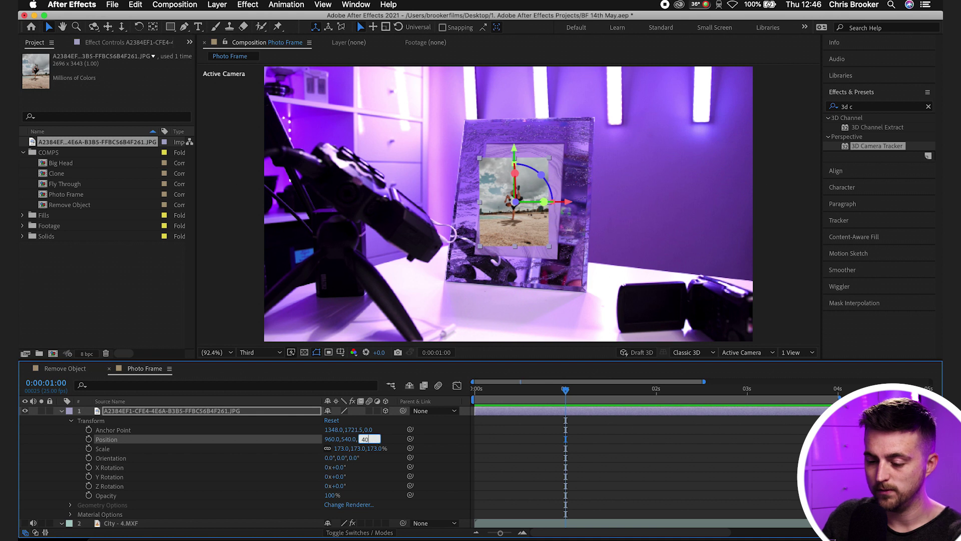
{"action": "key", "text": "Return"}
{"action": "key", "text": "space"}
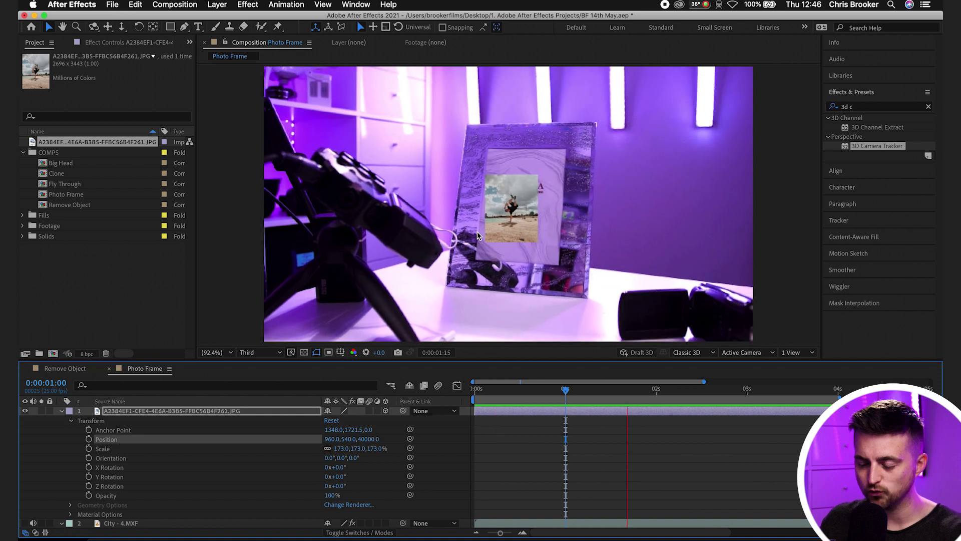
{"action": "left_click", "coordinate": [369, 440]}
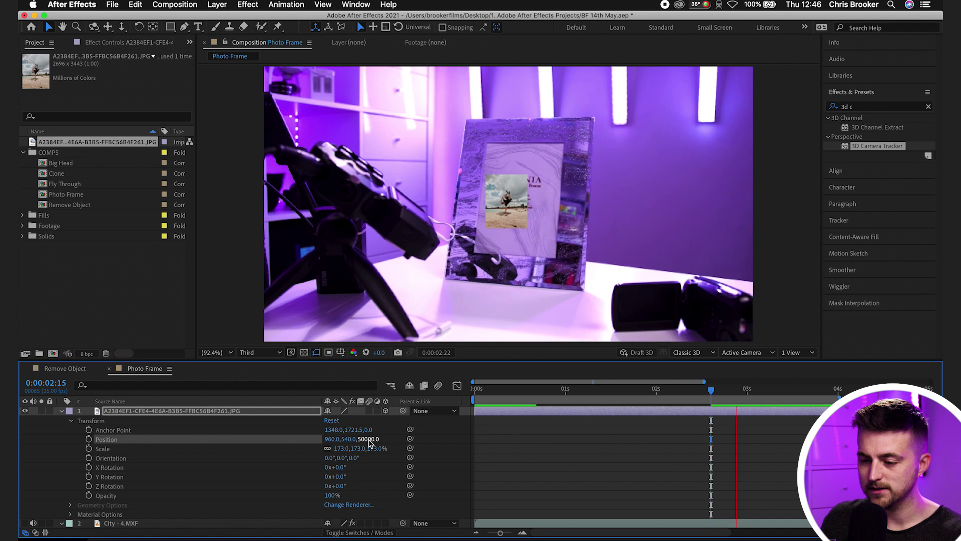
{"action": "key", "text": "Return"}
{"action": "key", "text": "space"}
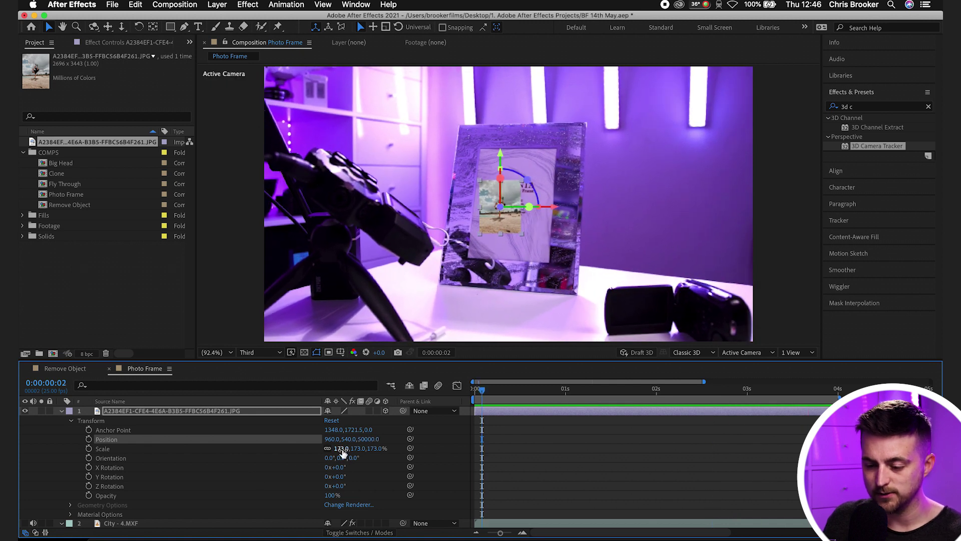
Enlarge the photo to 344% and render the viewer at half resolution.
{"action": "left_click_drag", "start_coordinate": [341, 448], "coordinate": [437, 451]}
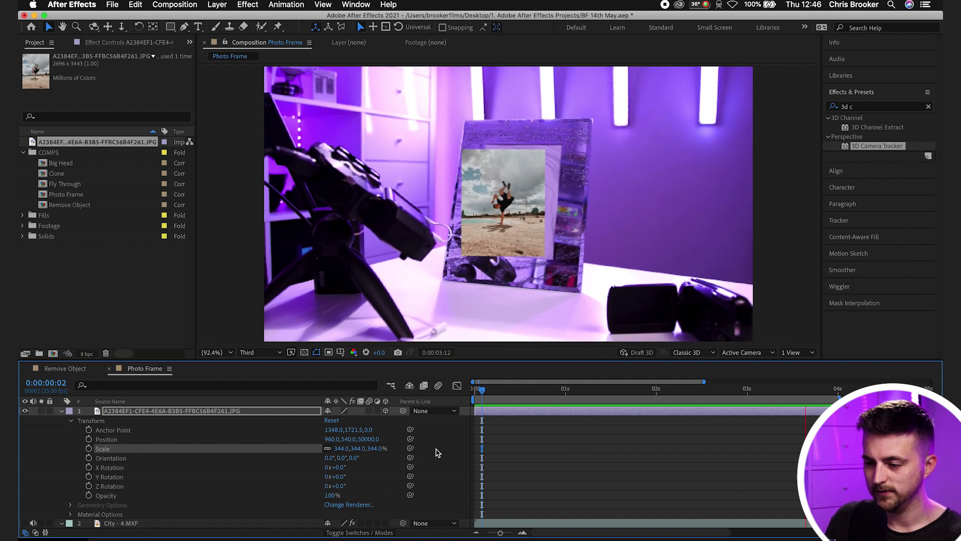
{"action": "key", "text": "space"}
{"action": "scroll", "coordinate": [503, 146], "scroll_direction": "up", "scroll_amount": 5}
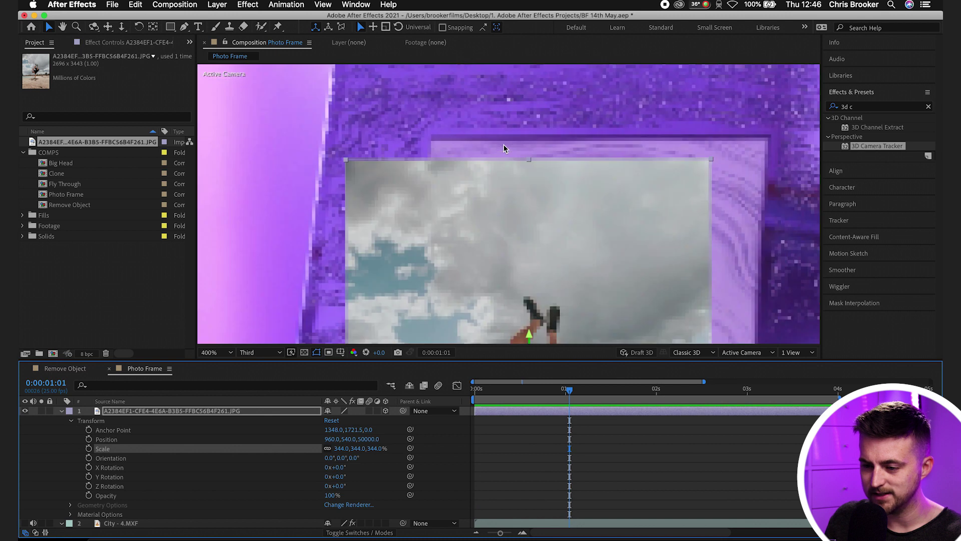
{"action": "key", "text": "super+shift+j"}
{"action": "left_click", "coordinate": [493, 398]}
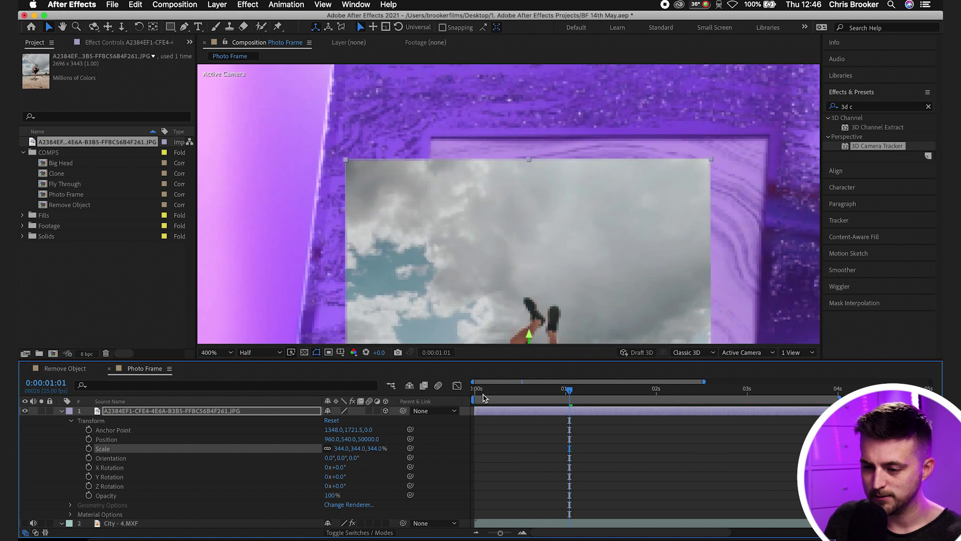
Check the fit across the clip, set Z depth to 60000, and set magnification to Fit.
{"action": "left_click_drag", "start_coordinate": [483, 398], "coordinate": [445, 398]}
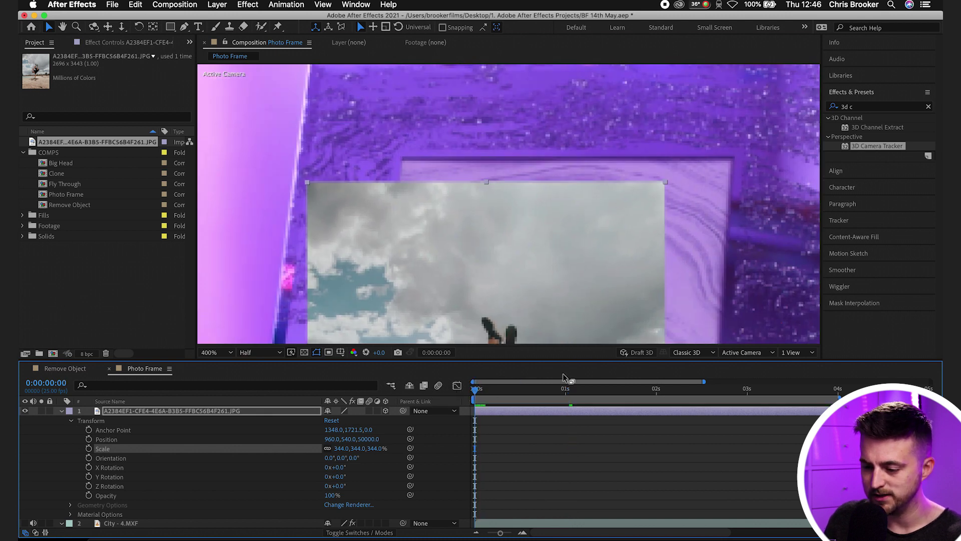
{"action": "left_click_drag", "start_coordinate": [588, 392], "coordinate": [686, 401]}
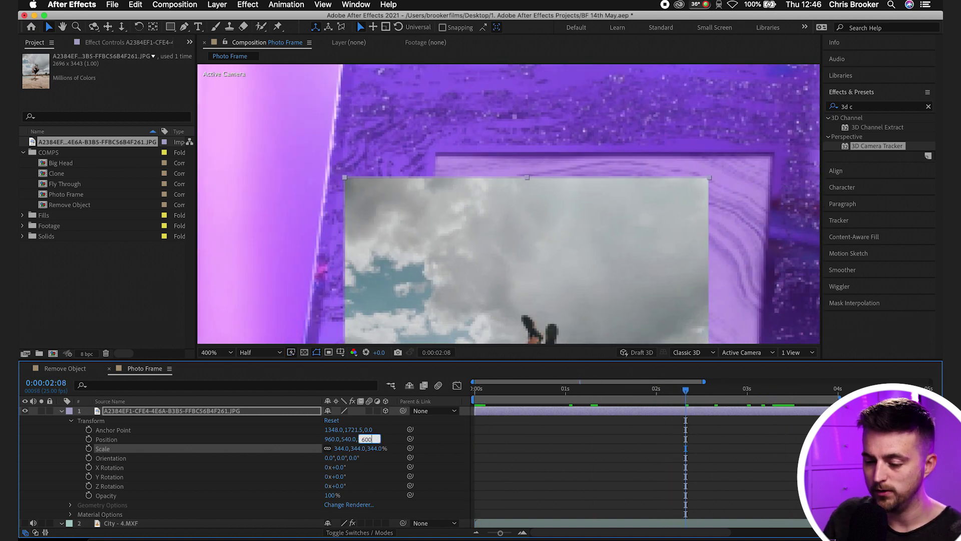
{"action": "key", "text": "Return"}
{"action": "key", "text": "space"}
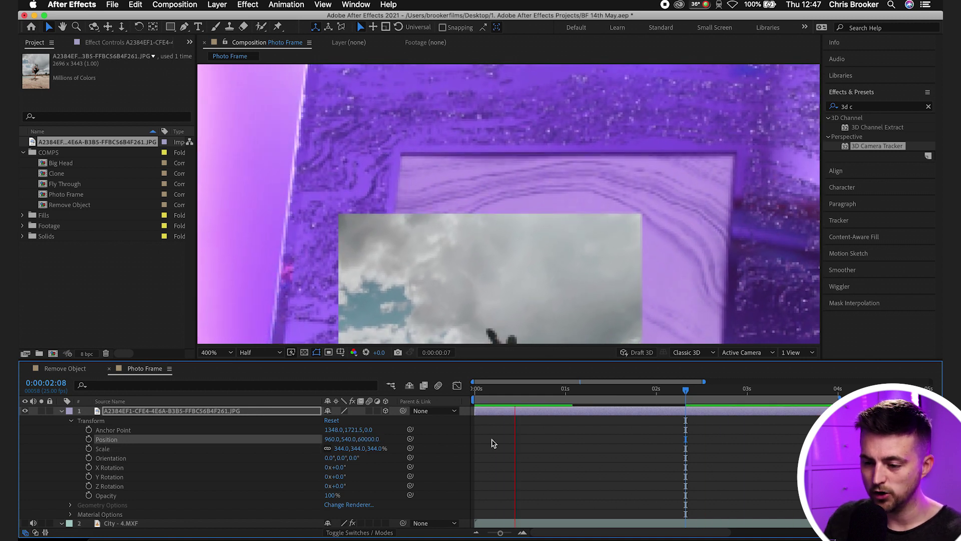
{"action": "left_click", "coordinate": [213, 352]}
{"action": "left_click", "coordinate": [214, 157]}
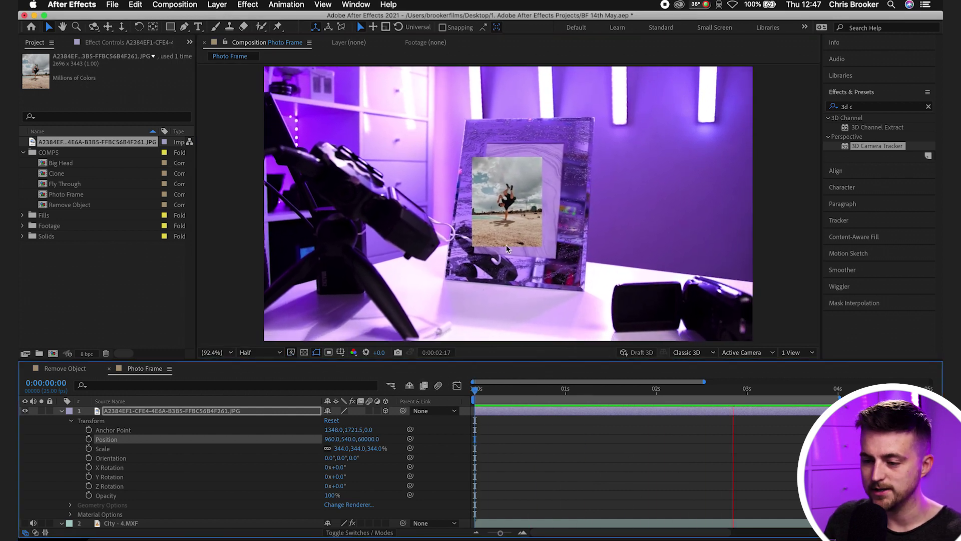
{"action": "key", "text": "space"}
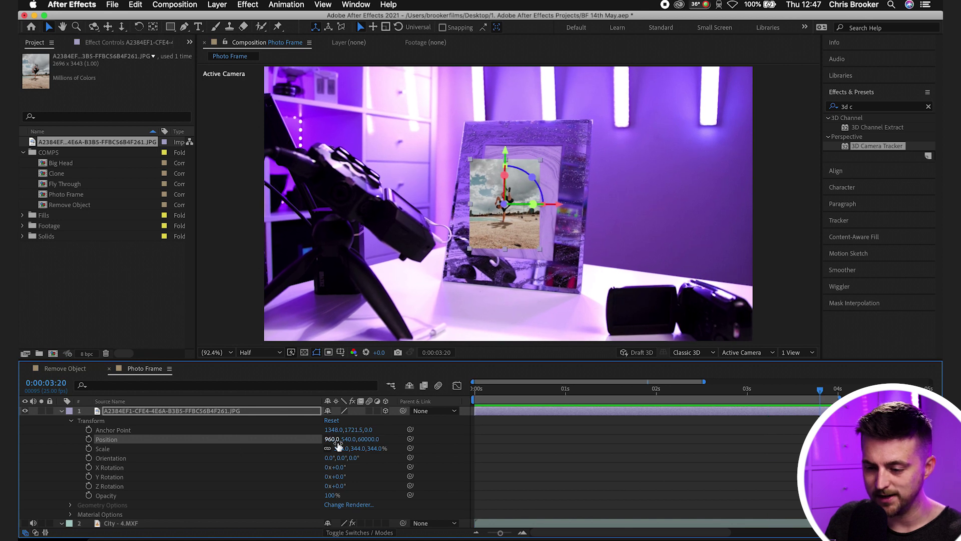
Scale the beach photo to 456% and apply Distort > Corner Pin found by searching 'corn'.
{"action": "left_click_drag", "start_coordinate": [337, 448], "coordinate": [405, 453]}
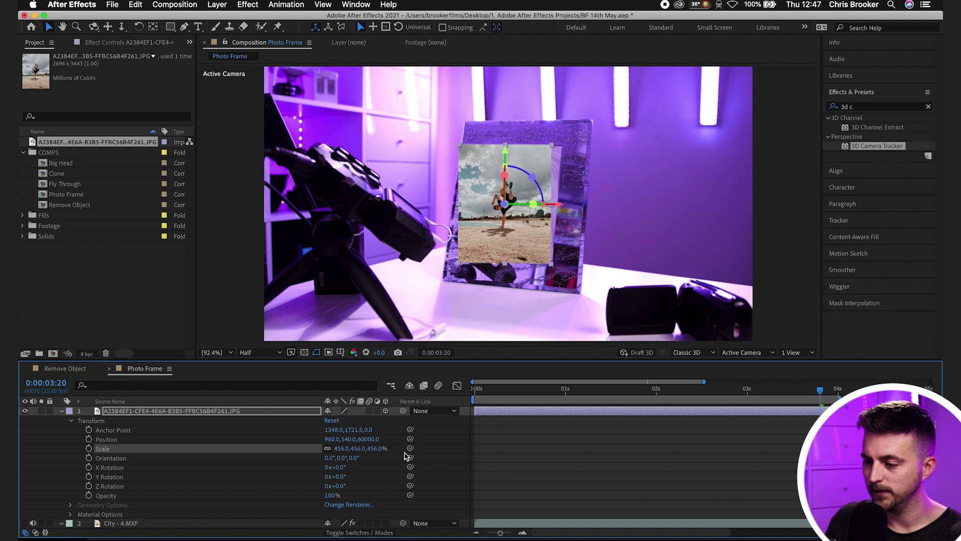
{"action": "left_click", "coordinate": [875, 106]}
{"action": "key", "text": "BackSpace"}
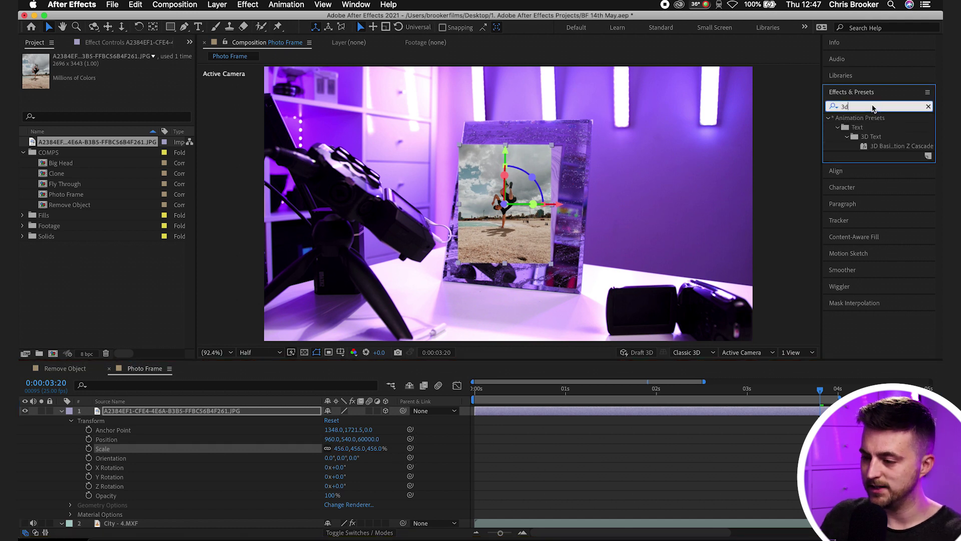
{"action": "type", "text": "corn"}
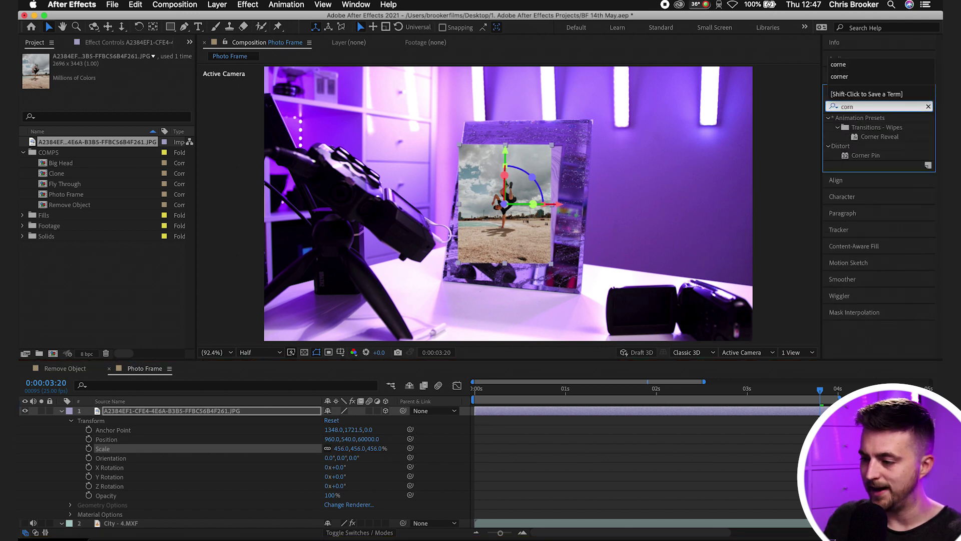
{"action": "left_click_drag", "start_coordinate": [884, 157], "coordinate": [515, 220]}
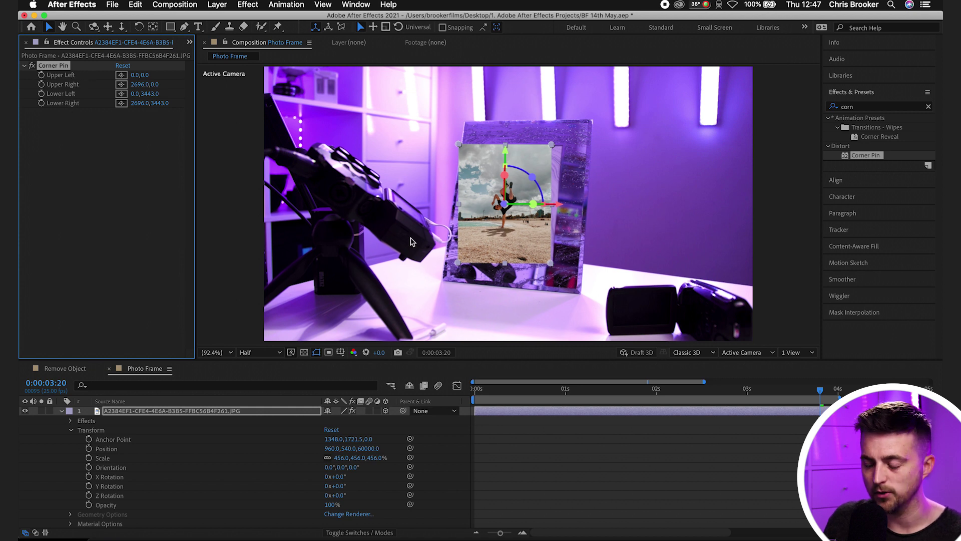
{"action": "scroll", "coordinate": [466, 257], "scroll_direction": "up", "scroll_amount": 3}
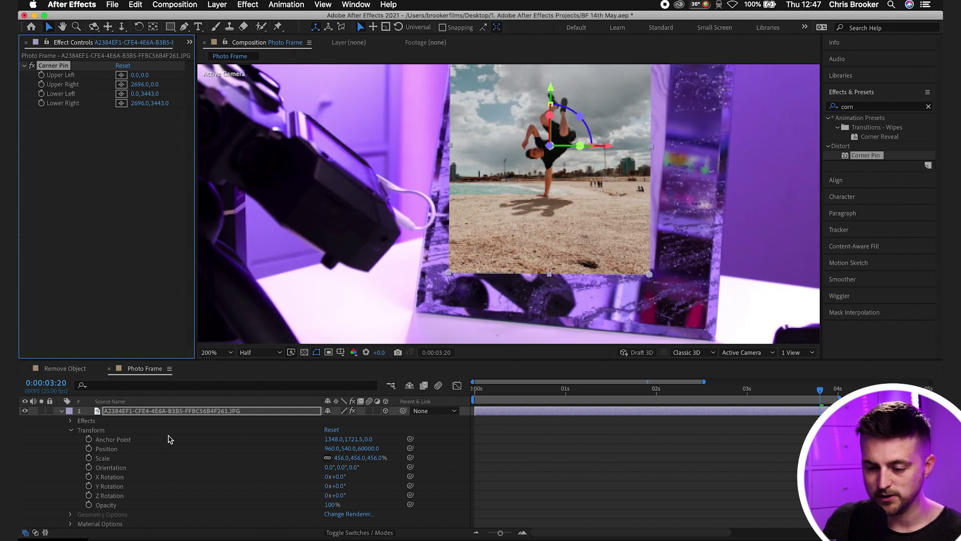
Lower the photo's opacity and pin its upper-left and upper-right corners to the frame opening.
{"action": "left_click_drag", "start_coordinate": [330, 505], "coordinate": [308, 509]}
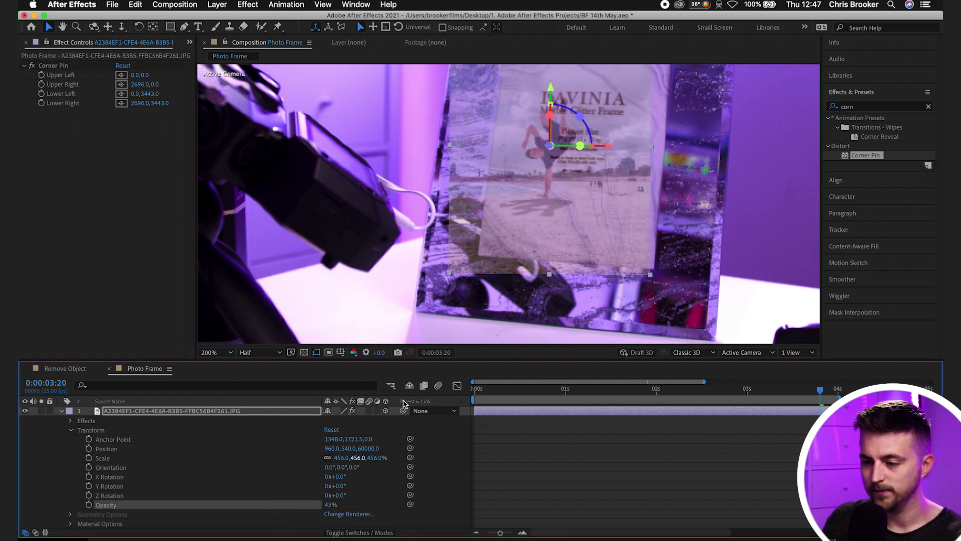
{"action": "scroll", "coordinate": [516, 200], "scroll_direction": "up", "scroll_amount": 5}
{"action": "scroll", "coordinate": [496, 171], "scroll_direction": "up", "scroll_amount": 2}
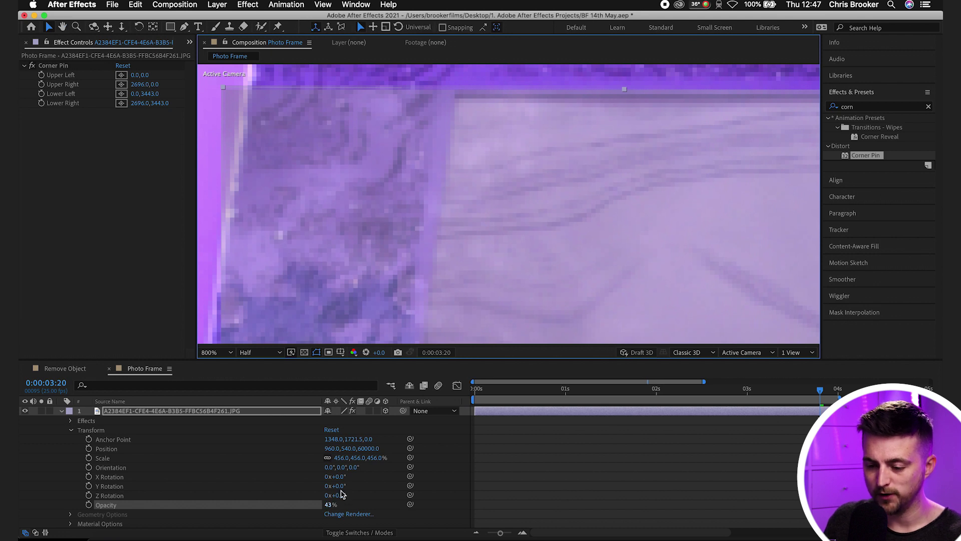
{"action": "left_click_drag", "start_coordinate": [329, 509], "coordinate": [309, 511]}
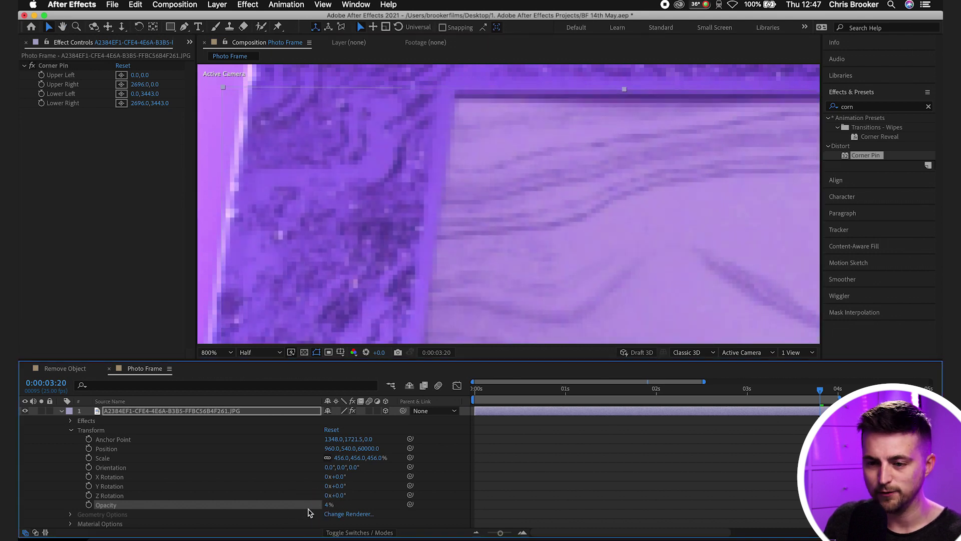
{"action": "left_click", "coordinate": [62, 75]}
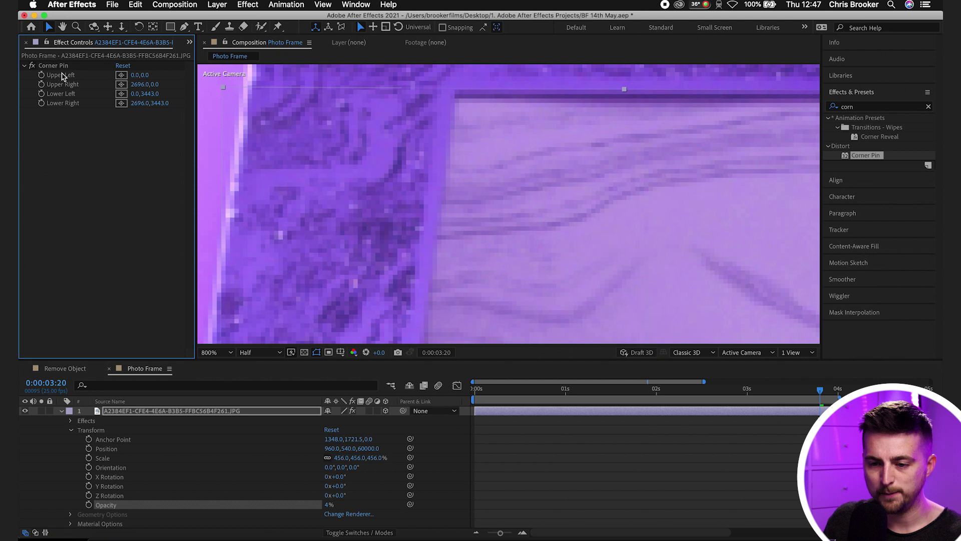
{"action": "left_click", "coordinate": [122, 76]}
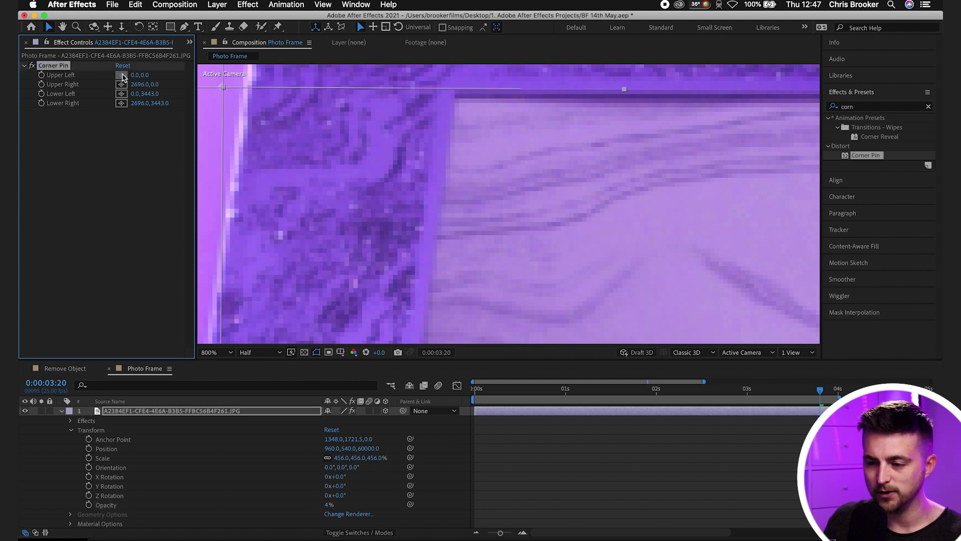
{"action": "left_click", "coordinate": [457, 95]}
{"action": "scroll", "coordinate": [626, 115], "scroll_direction": "right", "scroll_amount": 10}
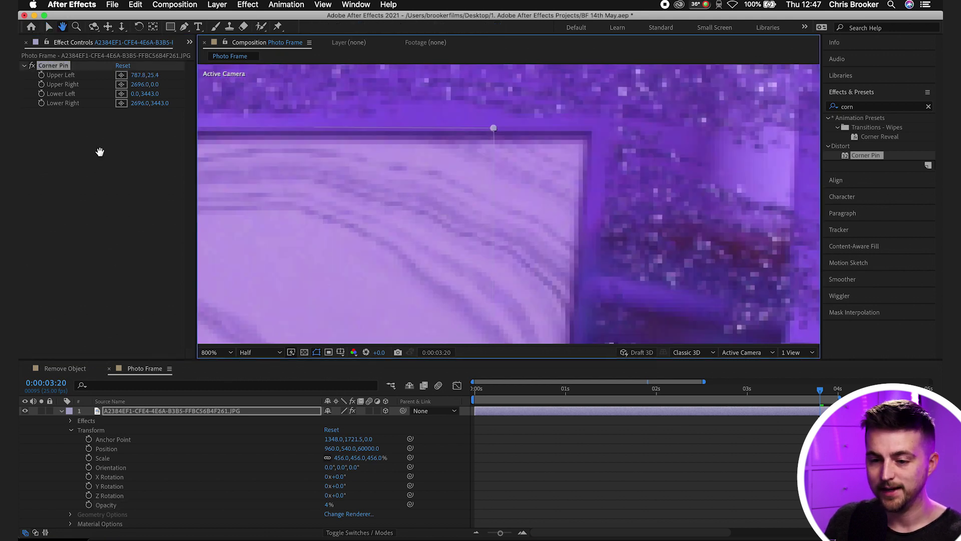
{"action": "left_click", "coordinate": [122, 85]}
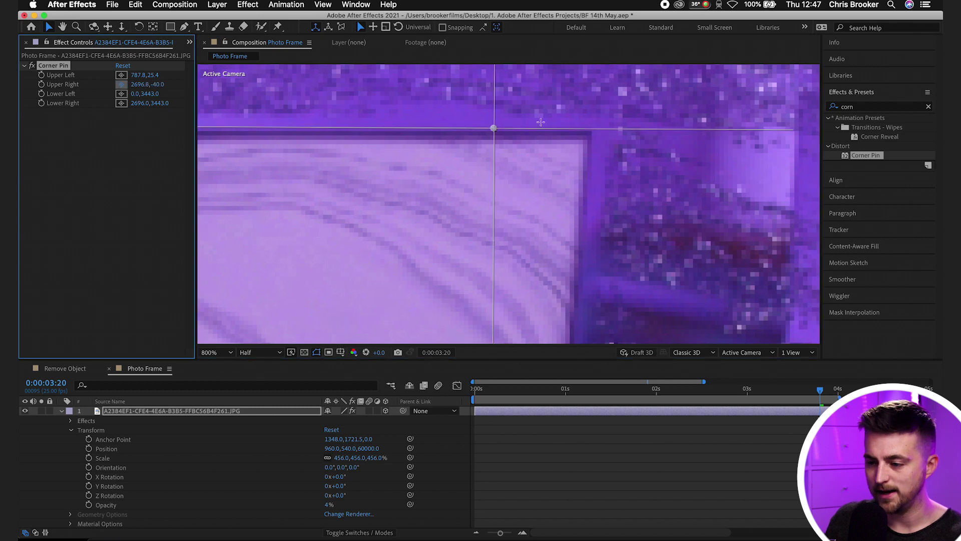
{"action": "left_click", "coordinate": [583, 137]}
Pin the lower-left and lower-right corners to the frame, then restore opacity to 100%.
{"action": "scroll", "coordinate": [460, 285], "scroll_direction": "down", "scroll_amount": 5}
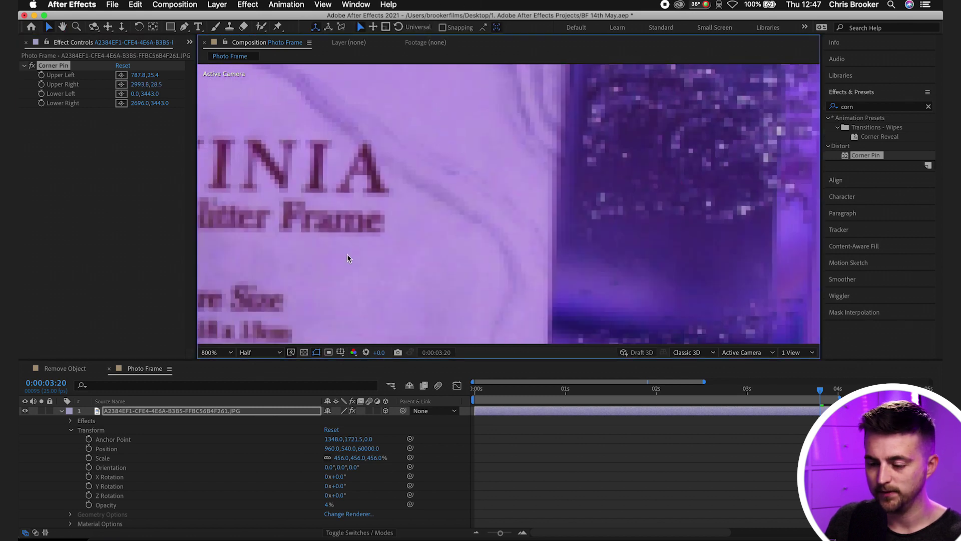
{"action": "key", "text": "comma"}
{"action": "left_click_drag", "start_coordinate": [347, 254], "coordinate": [583, 86]}
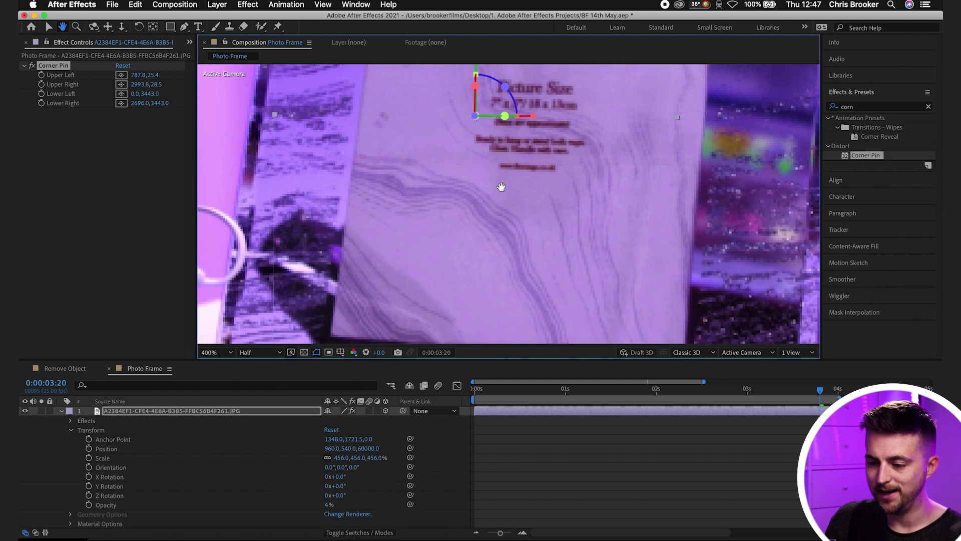
{"action": "left_click_drag", "start_coordinate": [500, 186], "coordinate": [568, 96]}
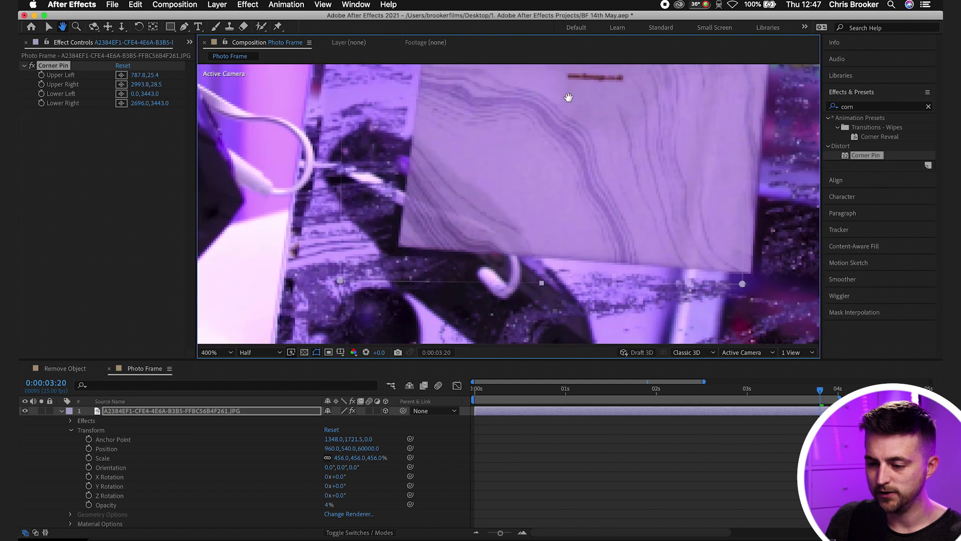
{"action": "left_click", "coordinate": [120, 96]}
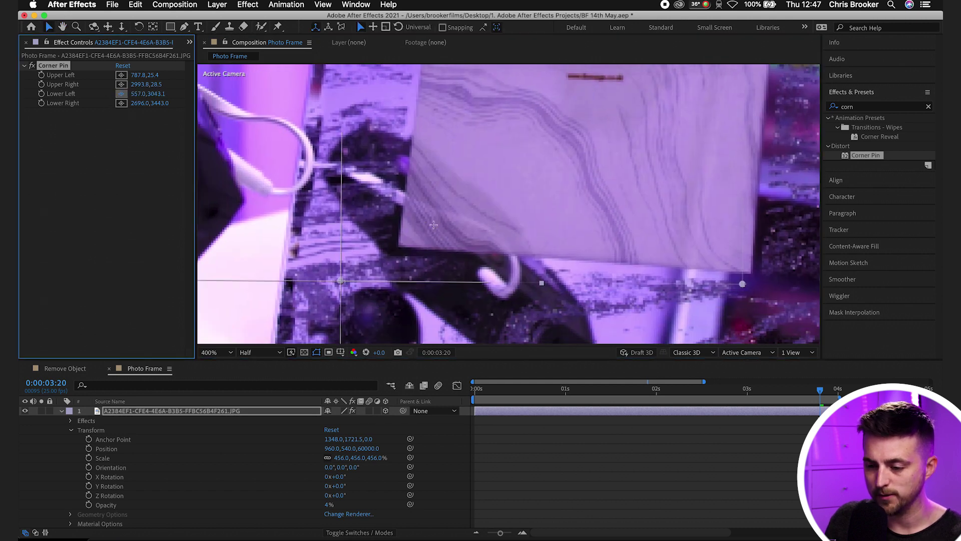
{"action": "left_click", "coordinate": [398, 244]}
{"action": "left_click", "coordinate": [120, 104]}
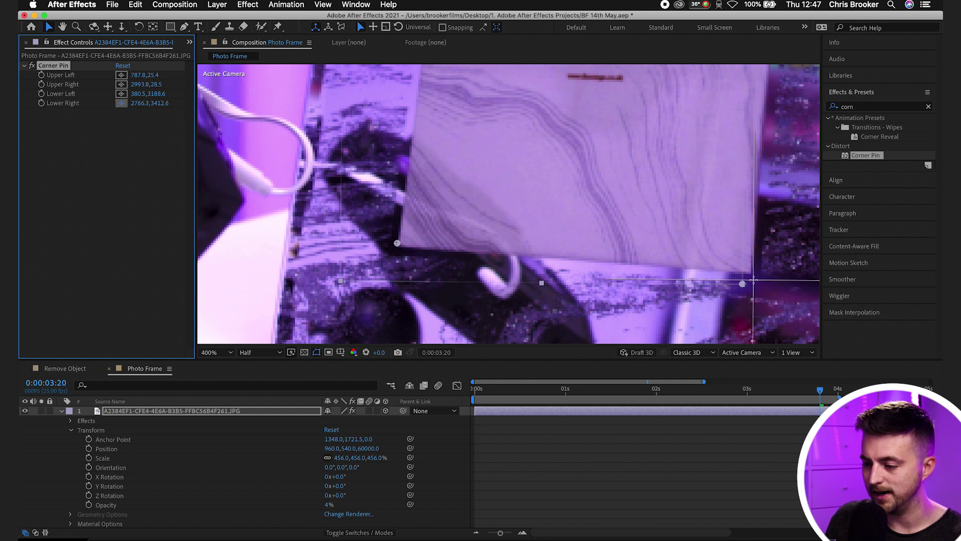
{"action": "left_click", "coordinate": [751, 272]}
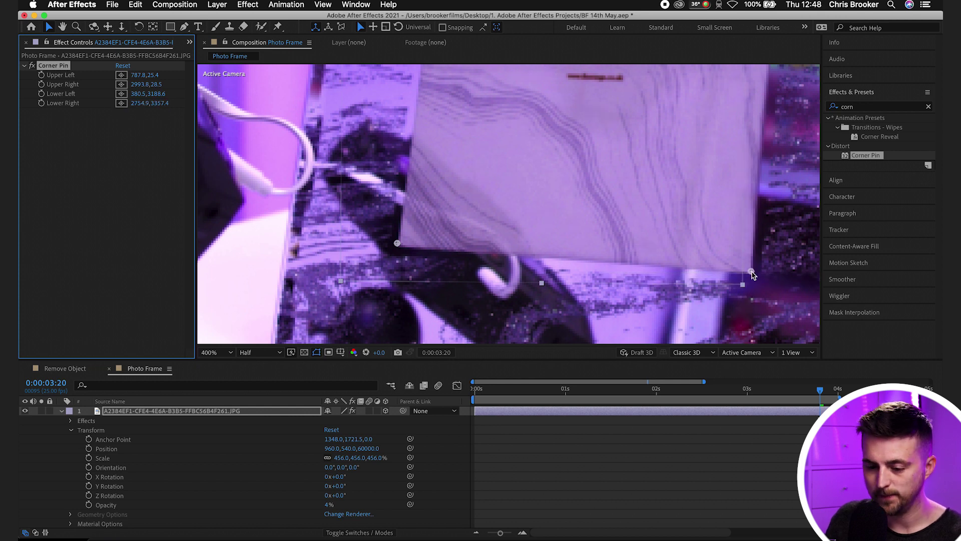
{"action": "left_click_drag", "start_coordinate": [328, 508], "coordinate": [607, 497]}
{"action": "key", "text": "shift+slash"}
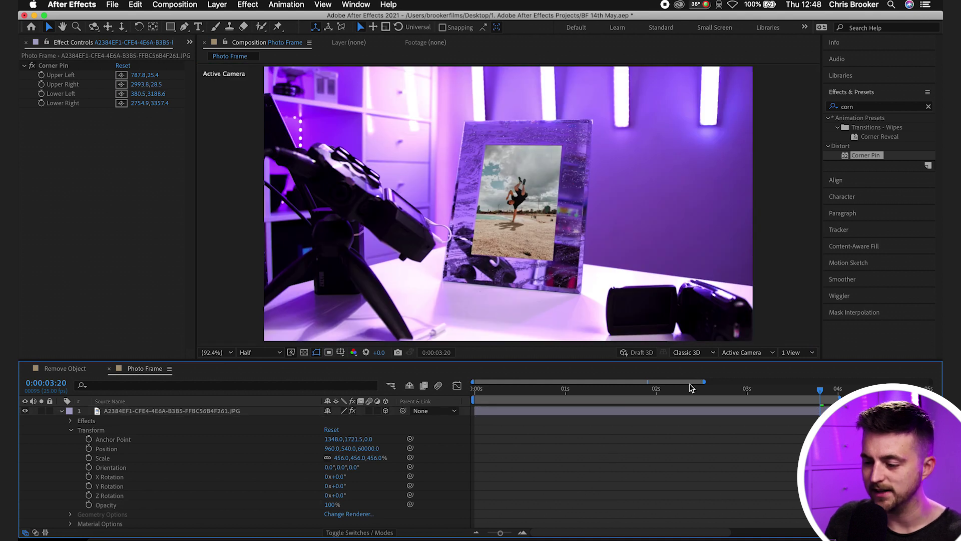
{"action": "left_click_drag", "start_coordinate": [716, 395], "coordinate": [449, 421]}
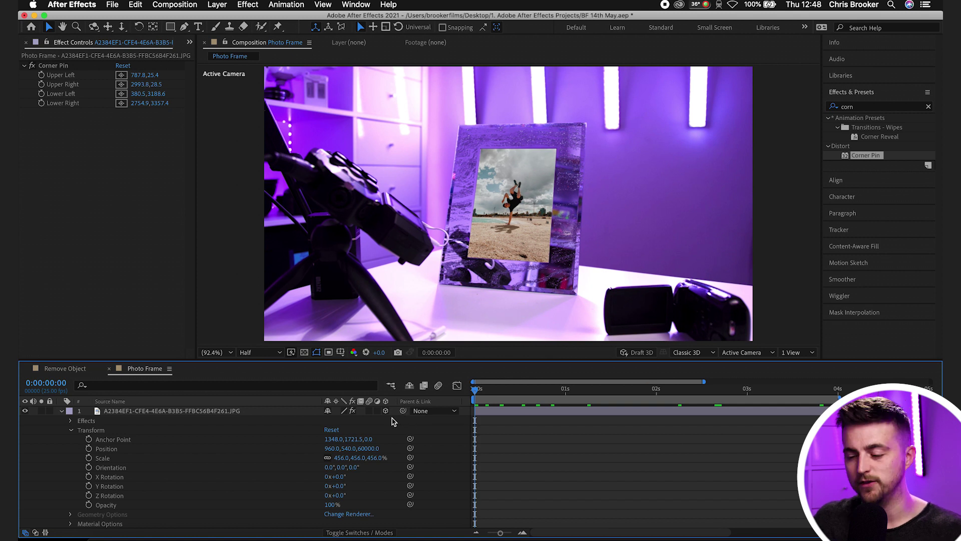
{"action": "key", "text": "space"}
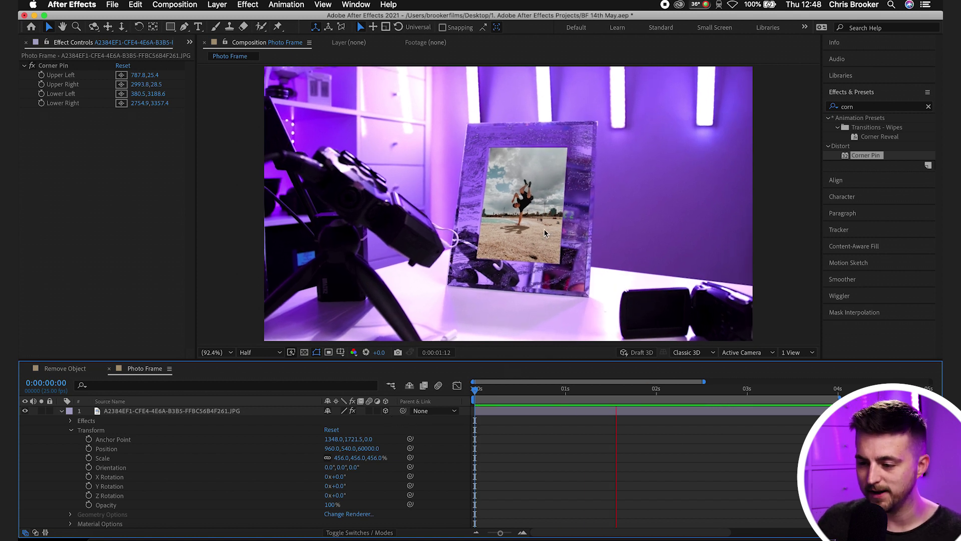
{"action": "key", "text": "space"}
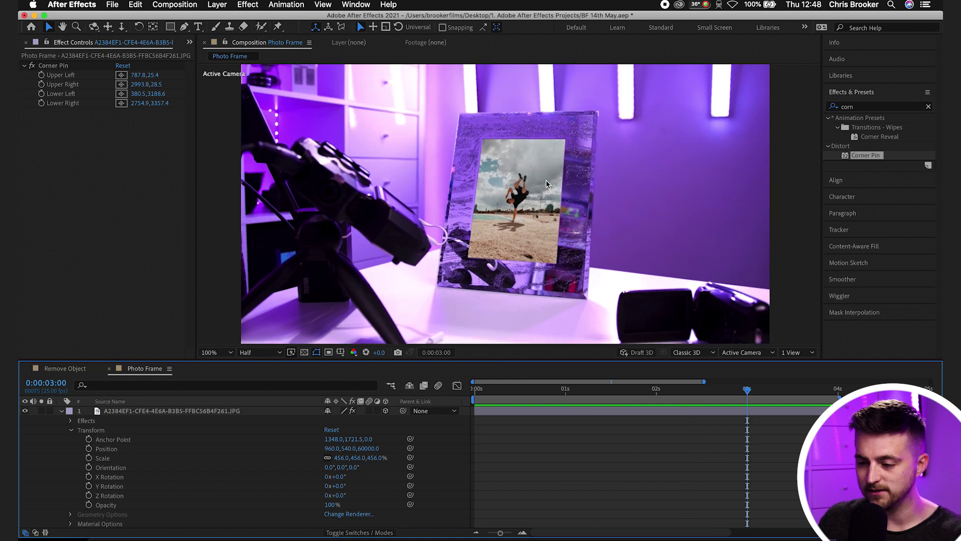
{"action": "scroll", "coordinate": [546, 233], "scroll_direction": "up", "scroll_amount": 3}
{"action": "left_click_drag", "start_coordinate": [480, 255], "coordinate": [484, 240]}
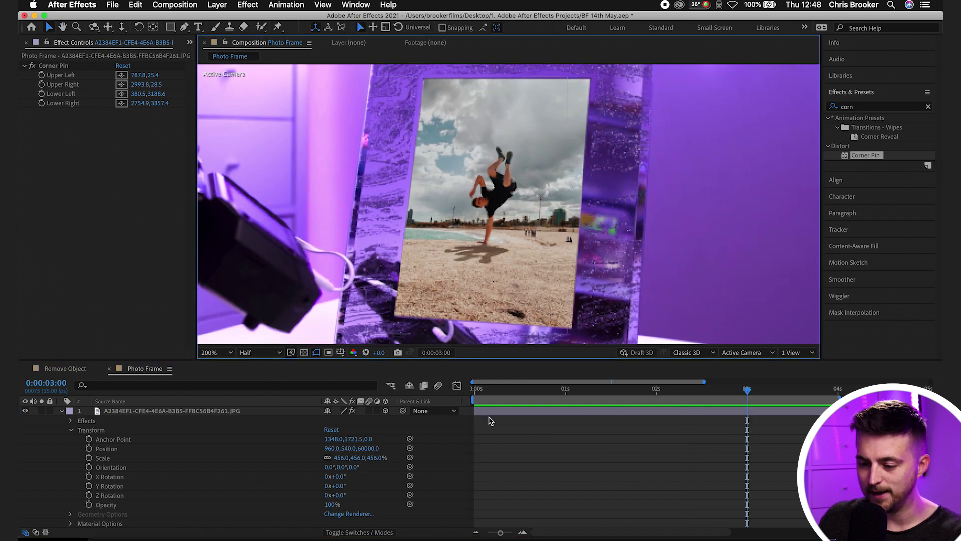
{"action": "key", "text": "space"}
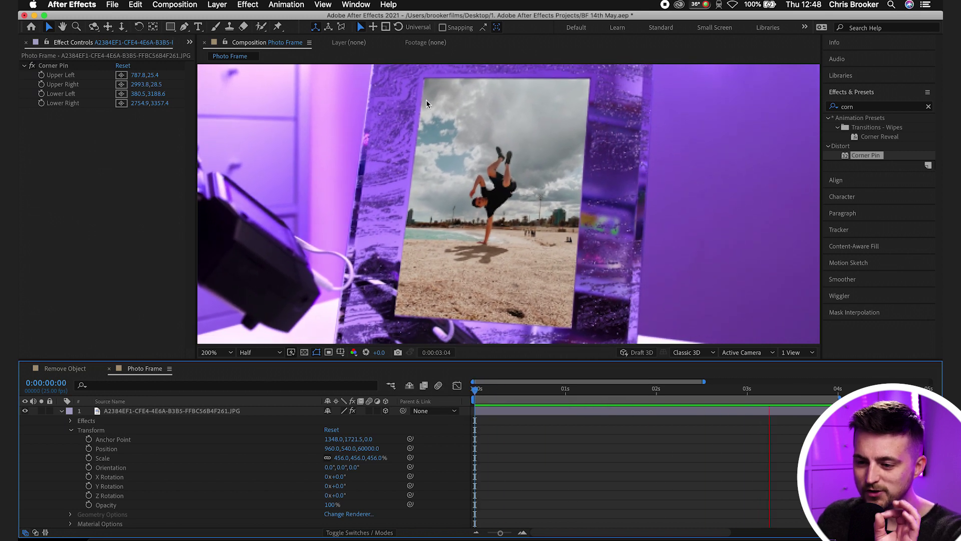
{"action": "key", "text": "space"}
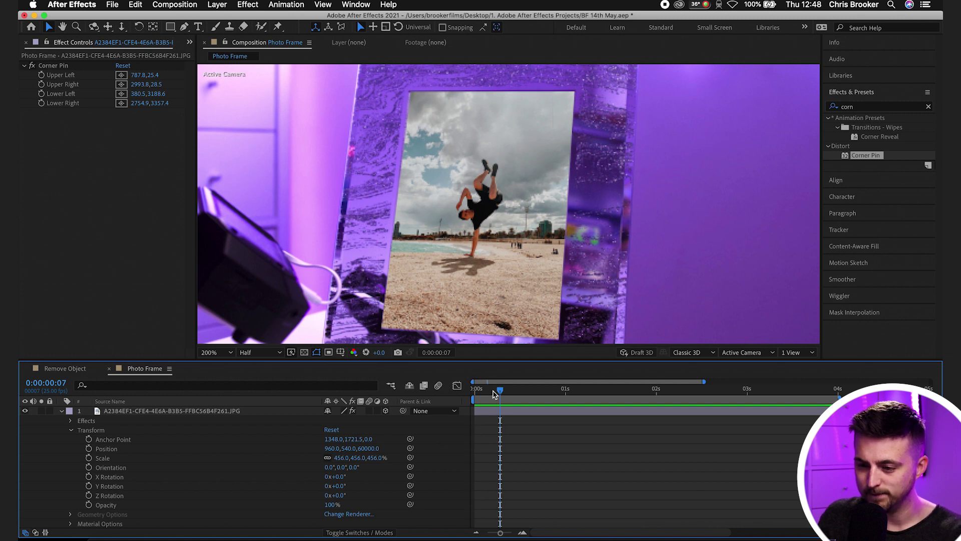
{"action": "left_click_drag", "start_coordinate": [493, 394], "coordinate": [457, 393]}
{"action": "key", "text": "space"}
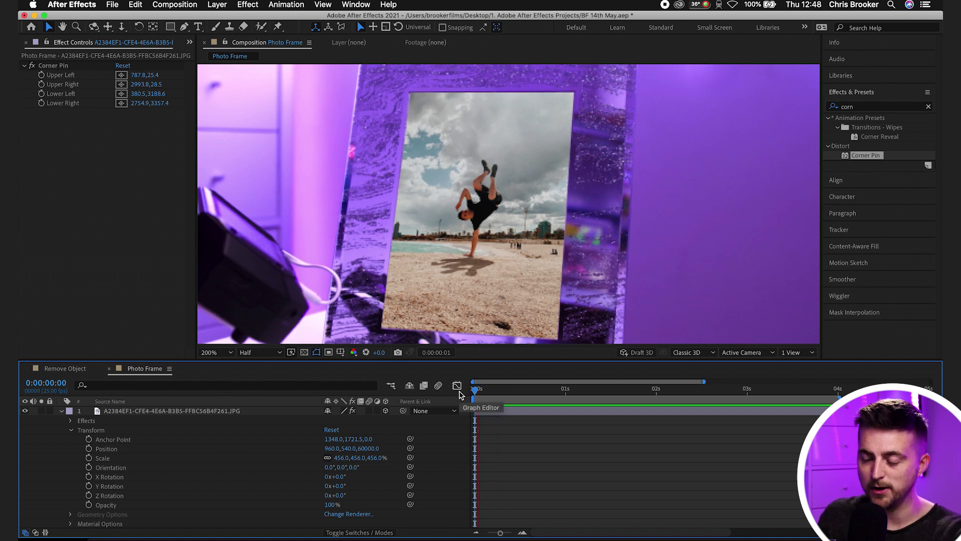
{"action": "key", "text": "space"}
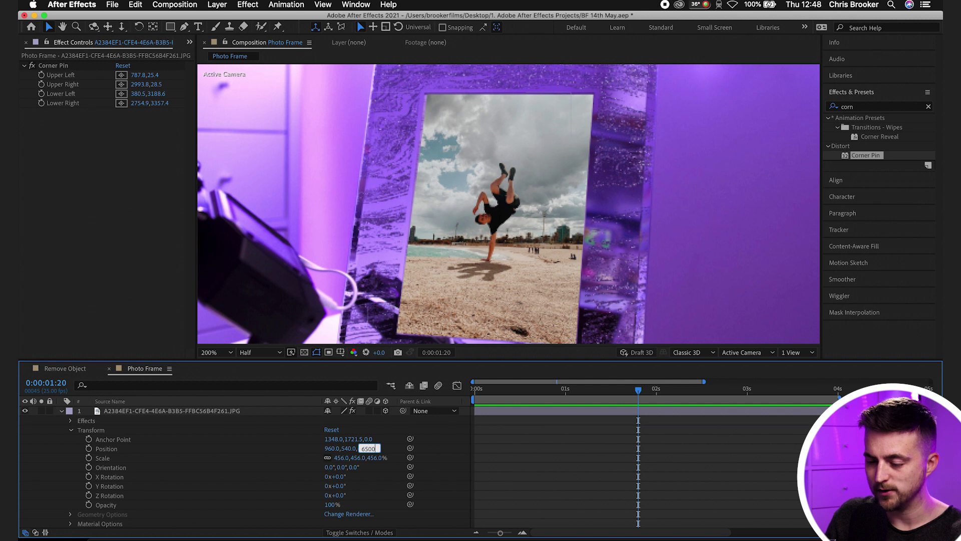
Set the beach photo's Position Z to 65000 and its Scale to 493%.
{"action": "type", "text": "0"}
{"action": "key", "text": "Return"}
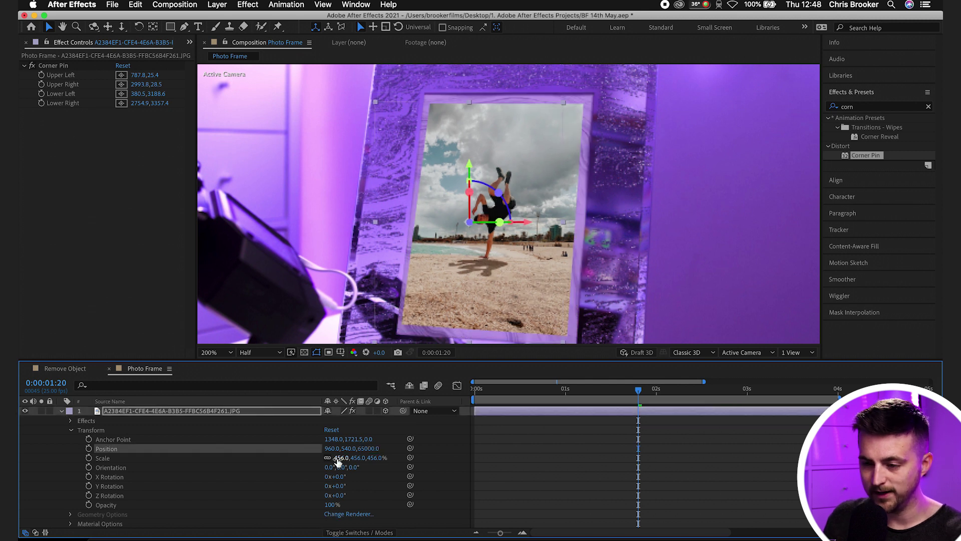
{"action": "left_click_drag", "start_coordinate": [338, 458], "coordinate": [360, 461]}
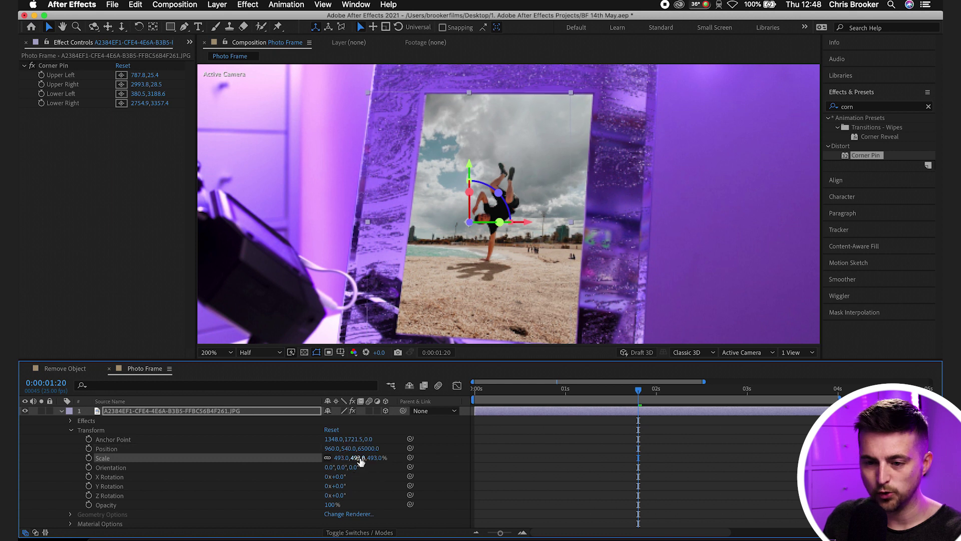
Re-pin the photo's Corner Pin upper-left corner to 756.7, 13.6, then preview from the start.
{"action": "left_click", "coordinate": [107, 66]}
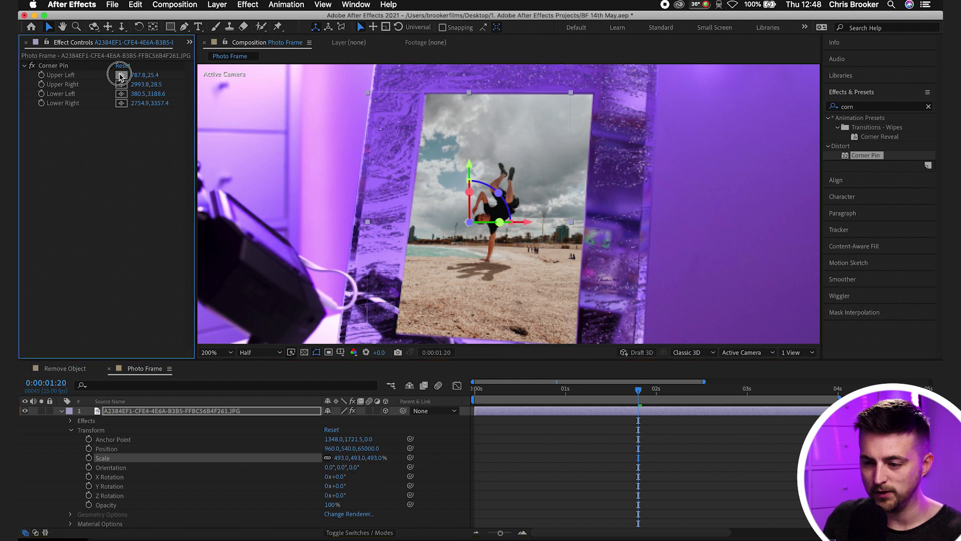
{"action": "left_click_drag", "start_coordinate": [426, 95], "coordinate": [425, 95]}
{"action": "left_click", "coordinate": [424, 100]}
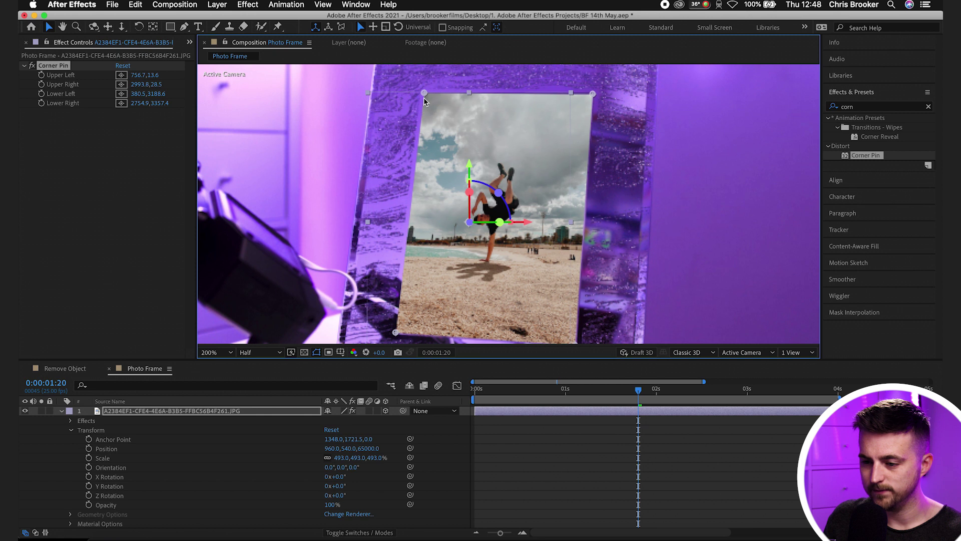
{"action": "left_click", "coordinate": [548, 483]}
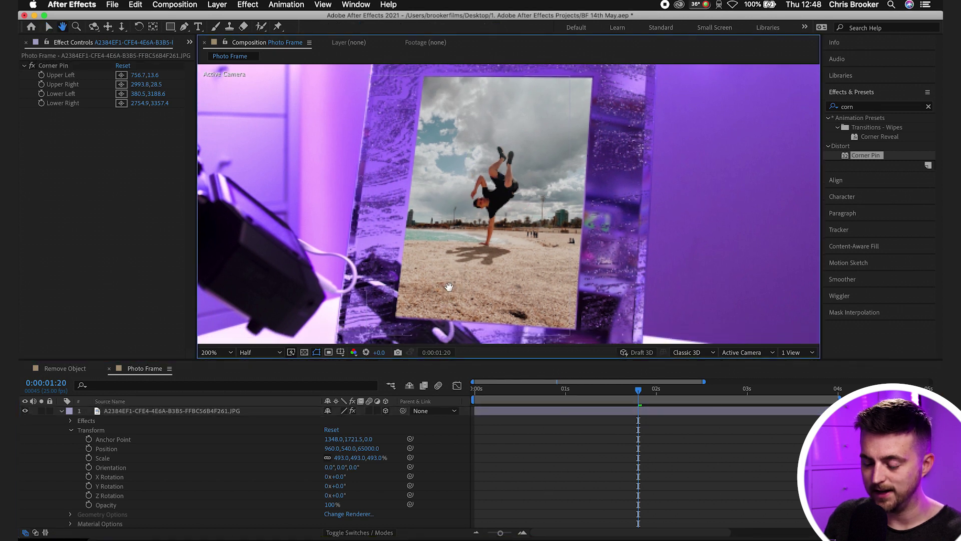
{"action": "key", "text": "Home"}
{"action": "key", "text": "space"}
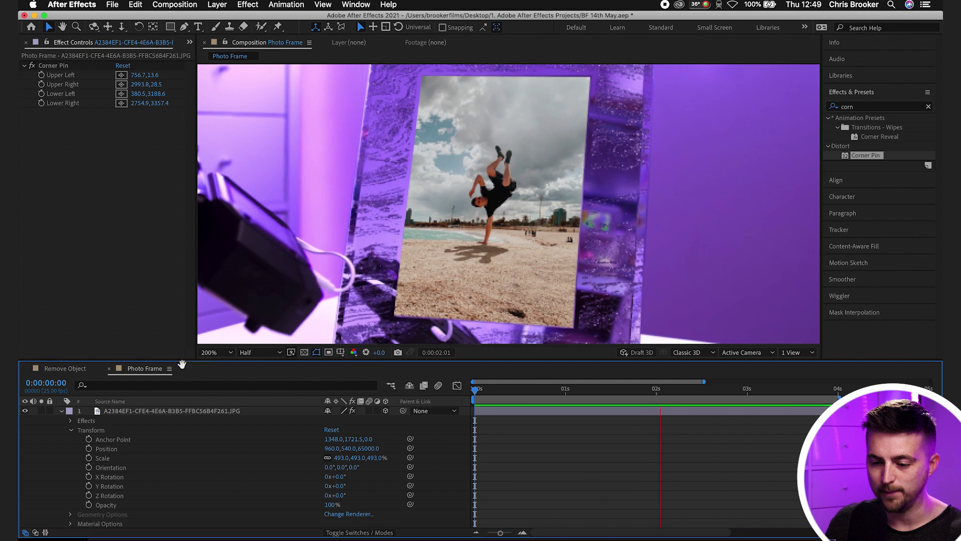
Preview the pinned photo at Fit zoom, then collapse the photo and City clip layer properties.
{"action": "key", "text": "space"}
{"action": "key", "text": "shift+slash"}
{"action": "key", "text": "Home"}
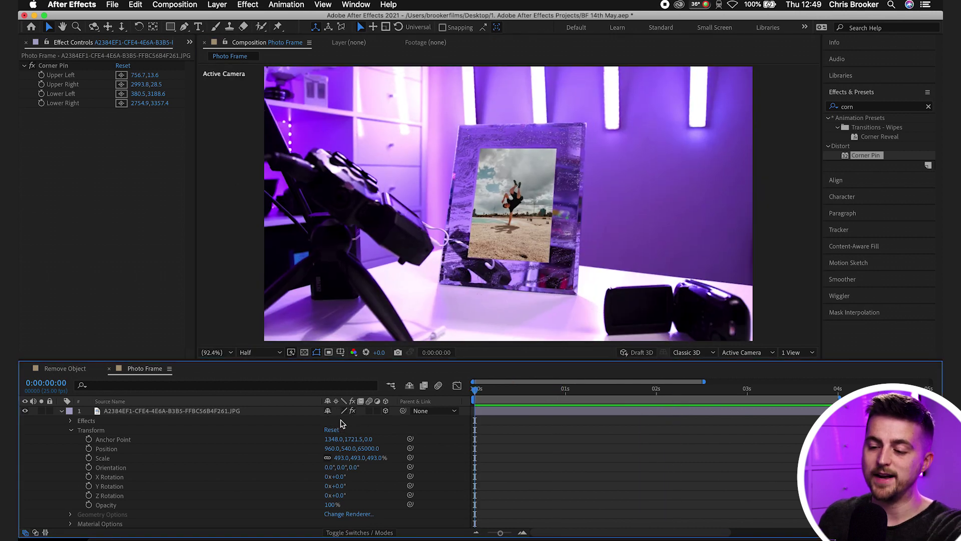
{"action": "key", "text": "space"}
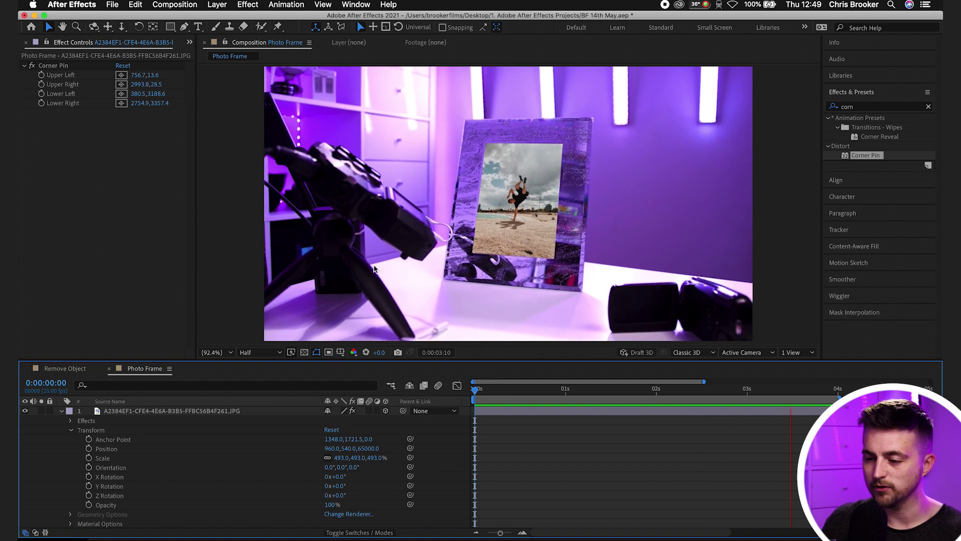
{"action": "key", "text": "space"}
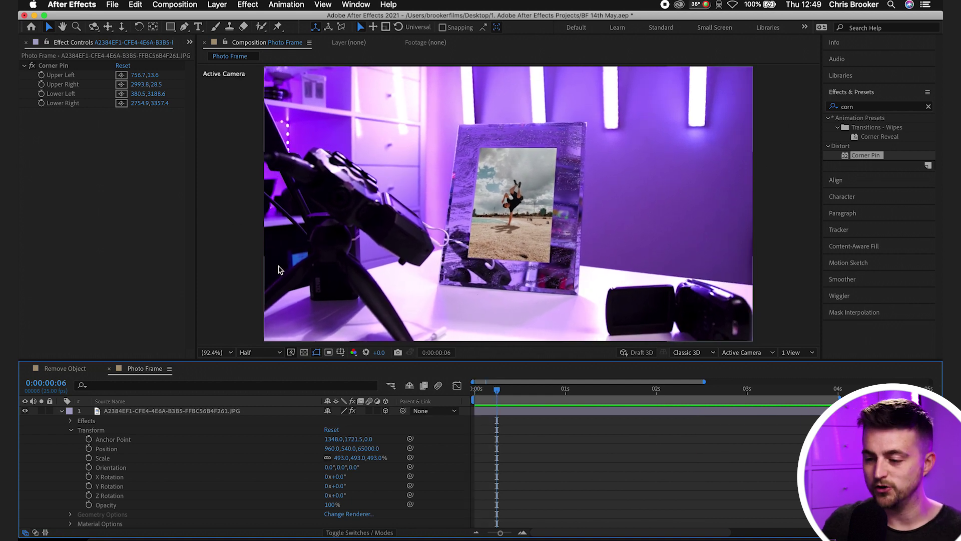
{"action": "left_click", "coordinate": [61, 411]}
{"action": "left_click", "coordinate": [61, 420]}
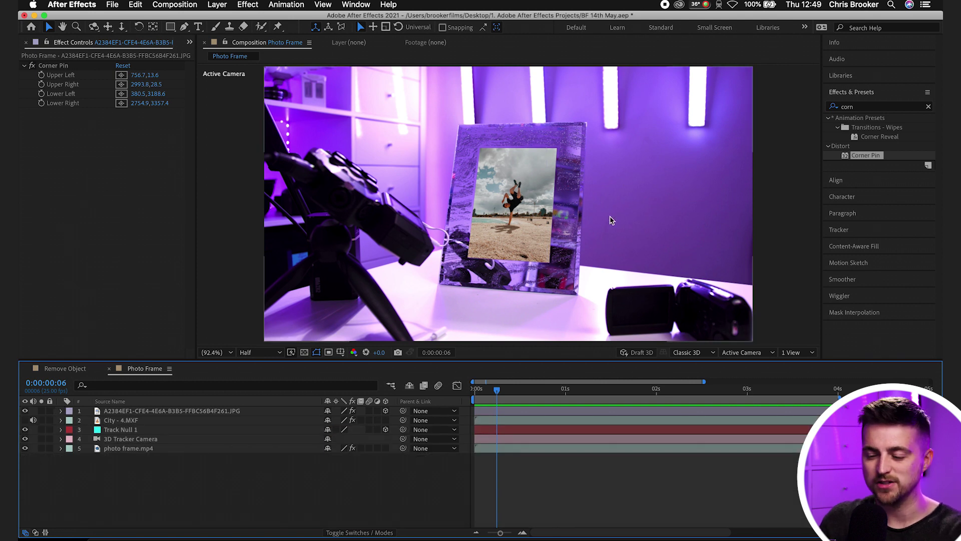
Search 'hue' and apply Hue/Saturation to the beach photo, with Master Saturation at -42.
{"action": "left_click", "coordinate": [858, 107]}
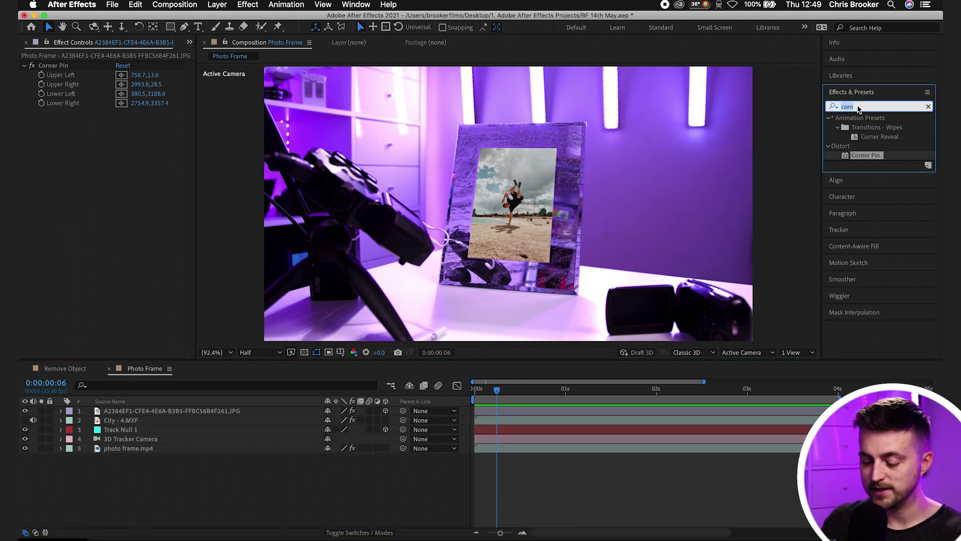
{"action": "type", "text": "hue"}
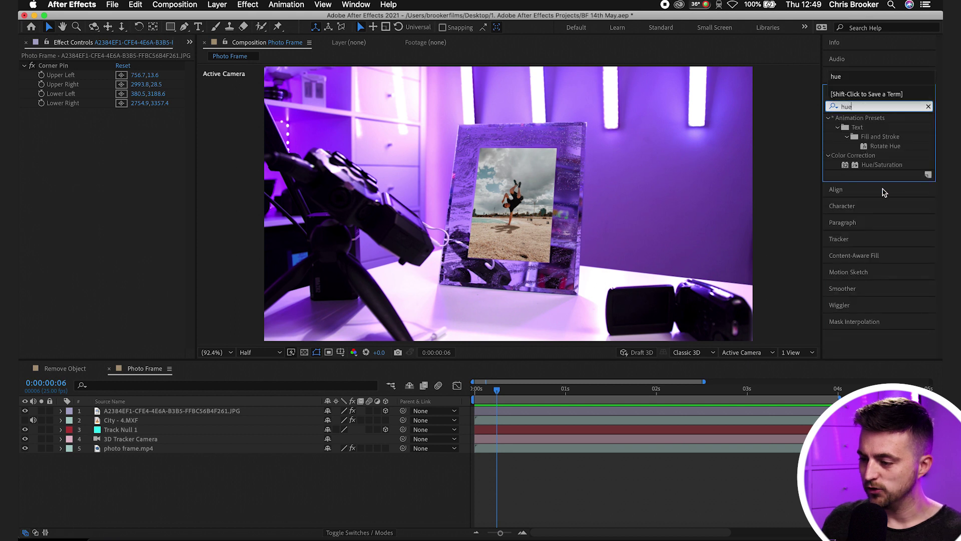
{"action": "left_click", "coordinate": [884, 165]}
{"action": "left_click_drag", "start_coordinate": [882, 171], "coordinate": [235, 411]}
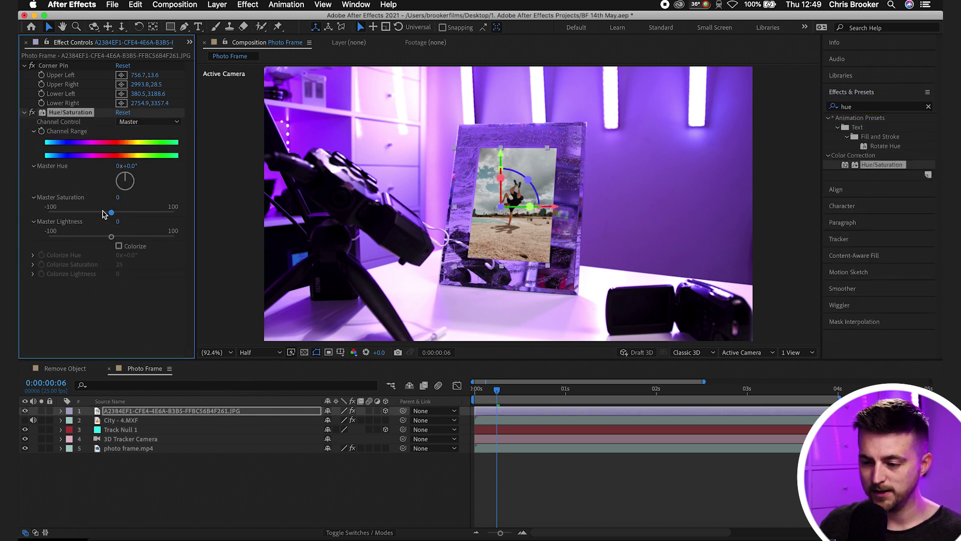
{"action": "left_click", "coordinate": [400, 501]}
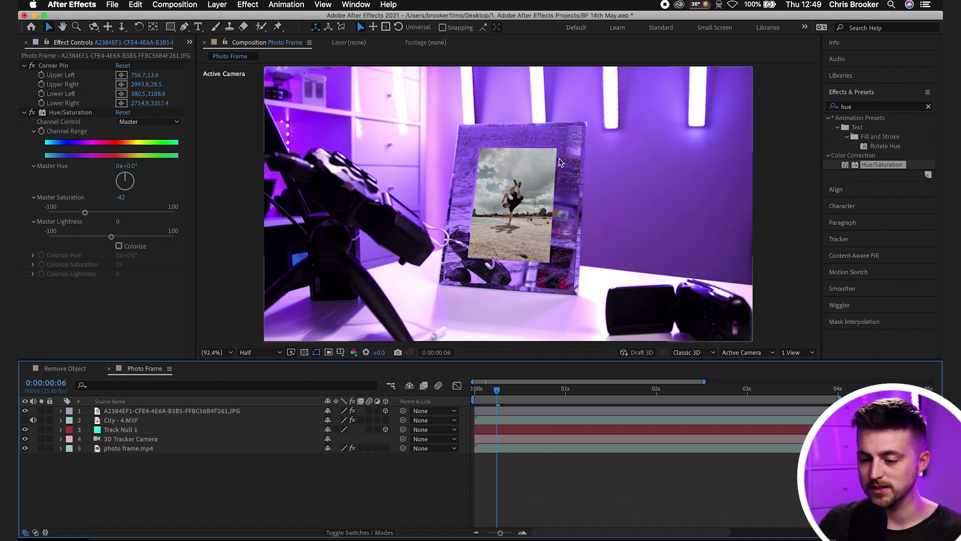
Create a new white solid layer with colour FFFFFF.
{"action": "left_click", "coordinate": [225, 4]}
{"action": "mouse_move", "coordinate": [228, 18]}
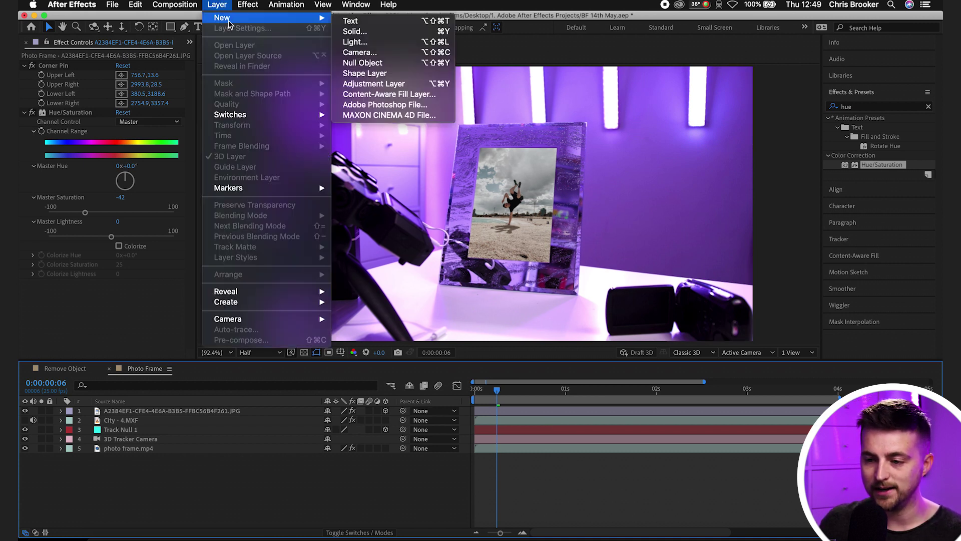
{"action": "left_click", "coordinate": [366, 33]}
{"action": "left_click", "coordinate": [333, 256]}
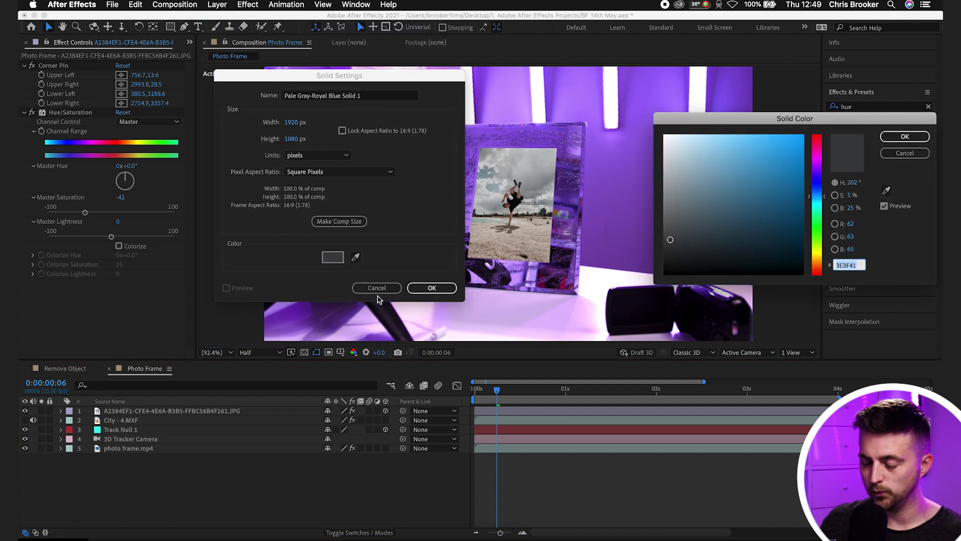
{"action": "type", "text": "ffffff"}
{"action": "left_click", "coordinate": [899, 141]}
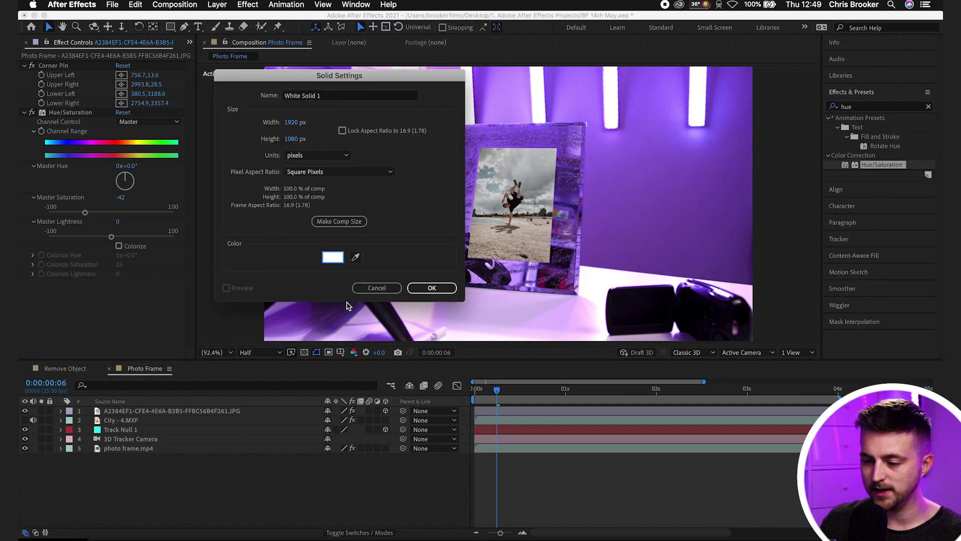
{"action": "left_click", "coordinate": [431, 289]}
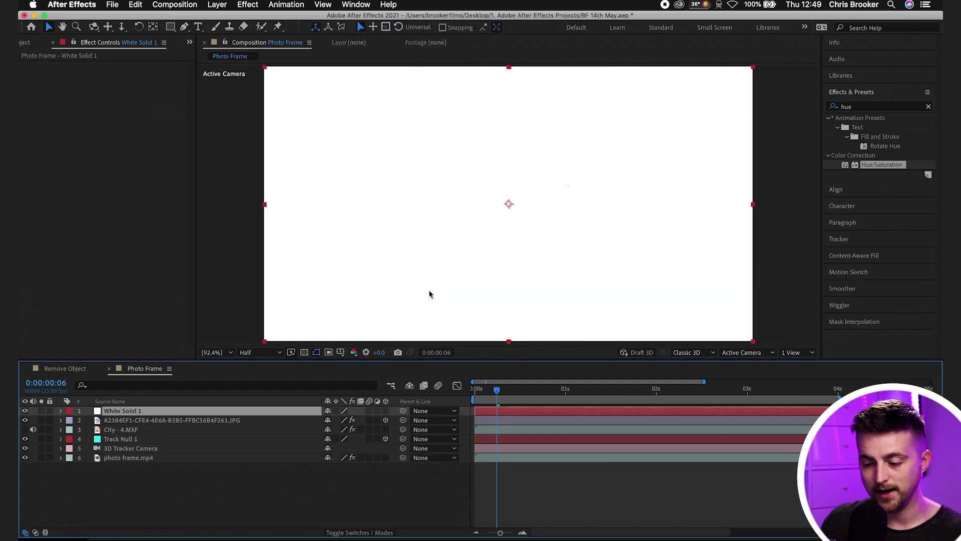
Make the white solid a 3D layer scaled to 19% and preview the comp.
{"action": "left_click", "coordinate": [386, 411]}
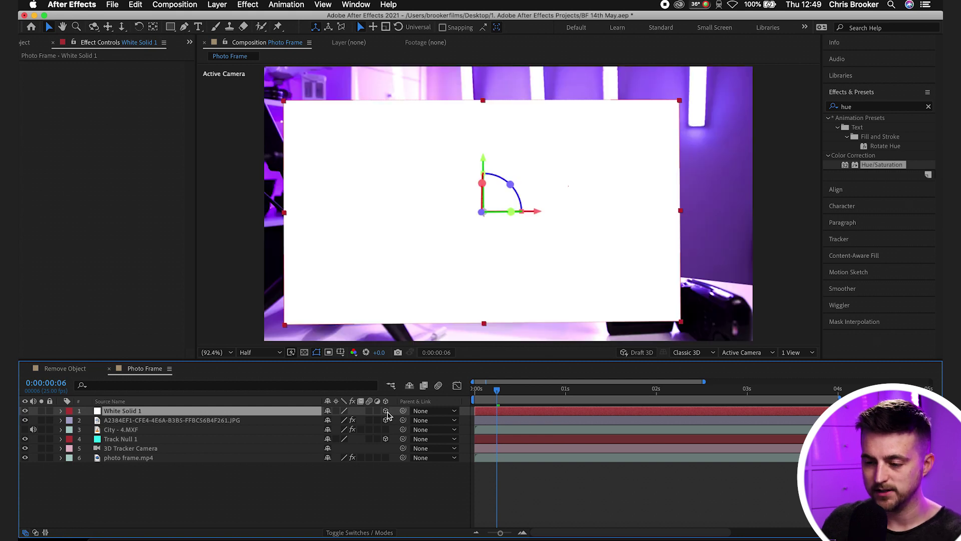
{"action": "key", "text": "s"}
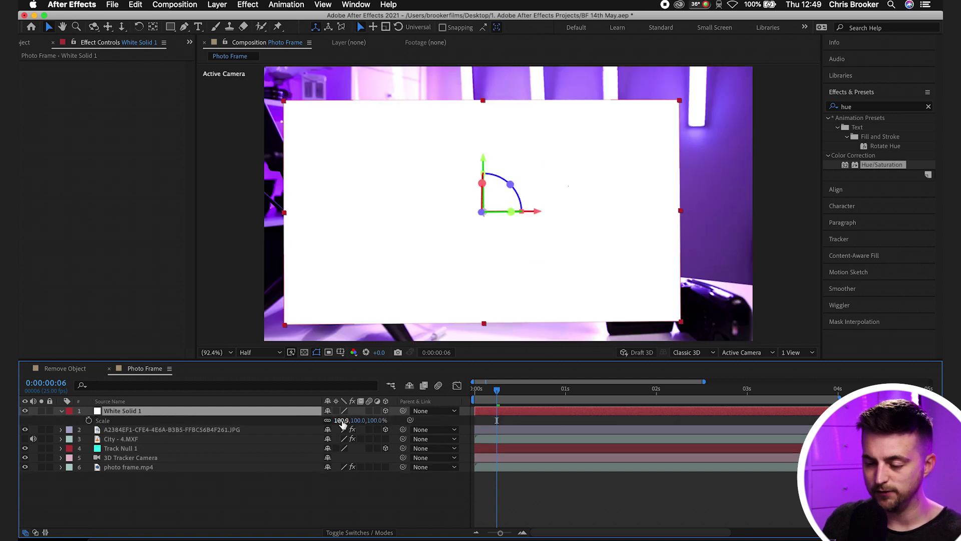
{"action": "left_click_drag", "start_coordinate": [342, 424], "coordinate": [288, 423]}
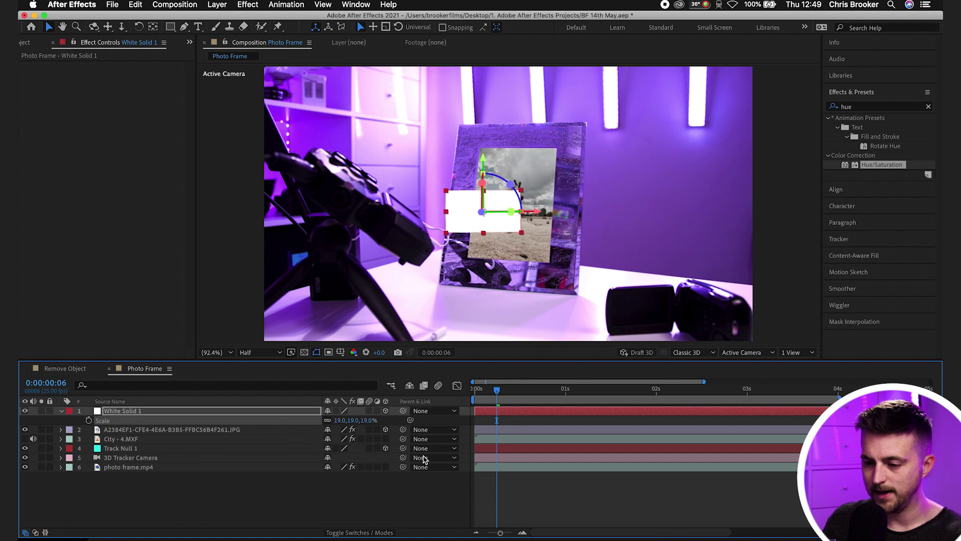
{"action": "key", "text": "space"}
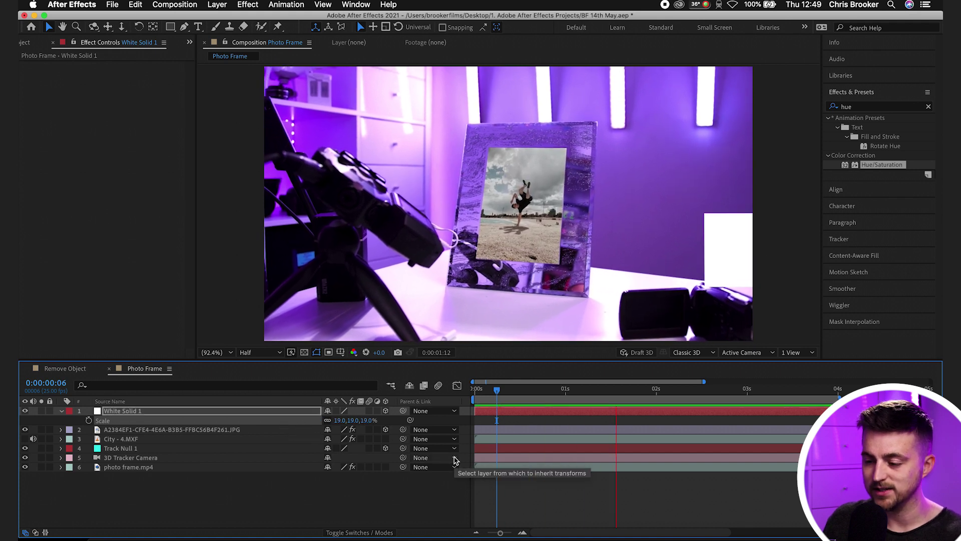
{"action": "key", "text": "space"}
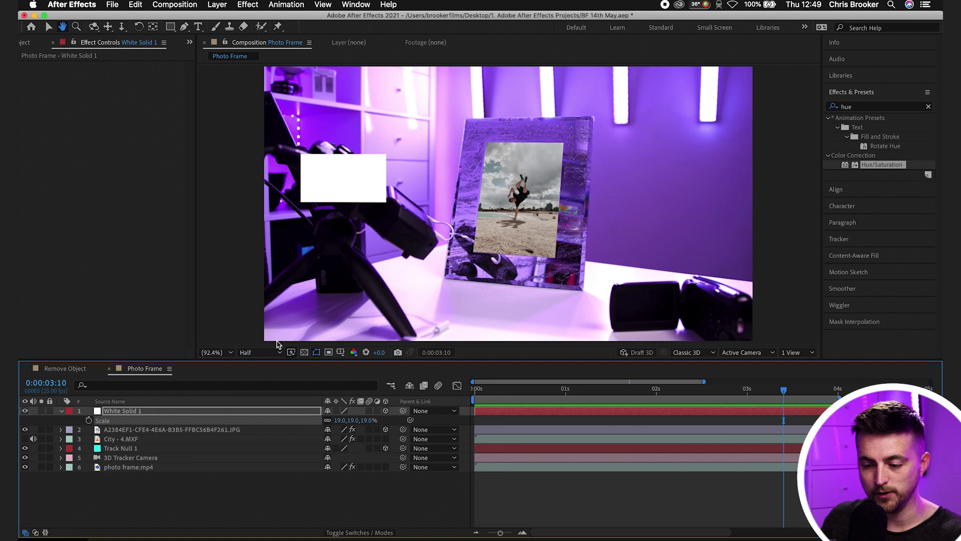
Set the white solid's Position Z to 65000, scale it to 754%, and preview.
{"action": "left_click", "coordinate": [61, 412]}
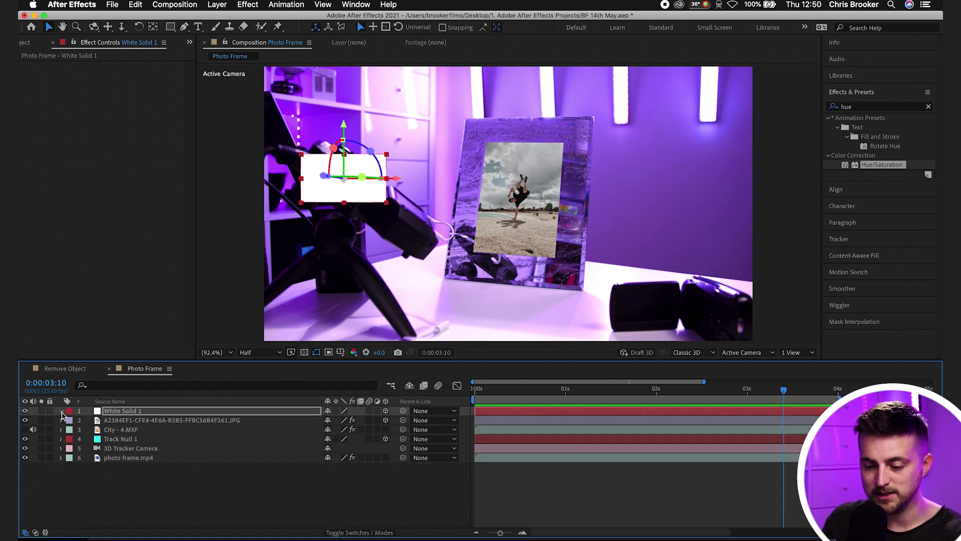
{"action": "left_click", "coordinate": [62, 411]}
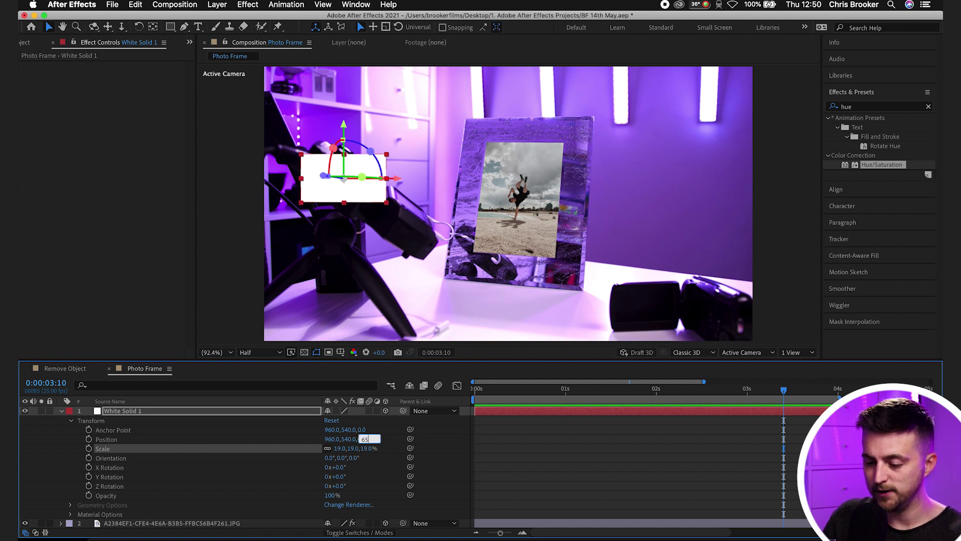
{"action": "type", "text": "65000"}
{"action": "key", "text": "Return"}
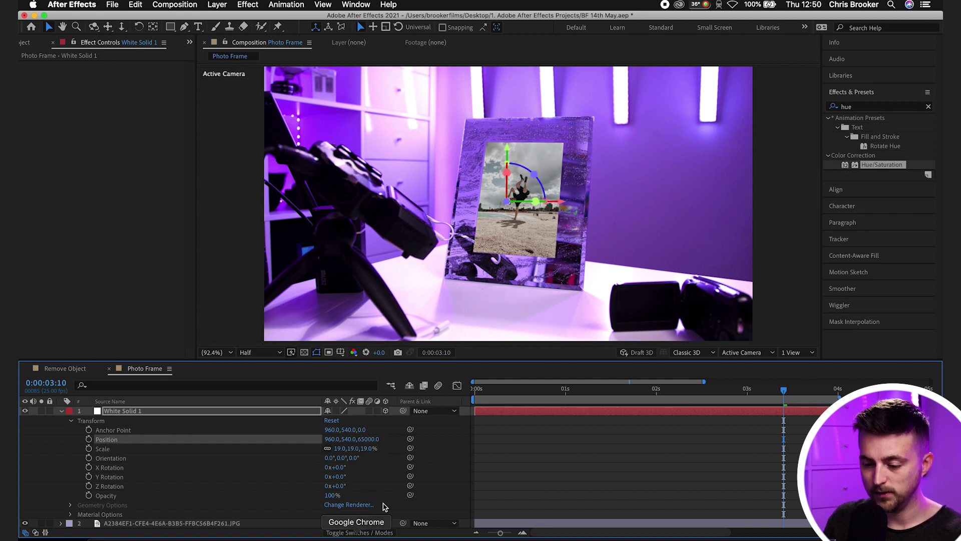
{"action": "left_click_drag", "start_coordinate": [341, 450], "coordinate": [721, 429]}
{"action": "key", "text": "space"}
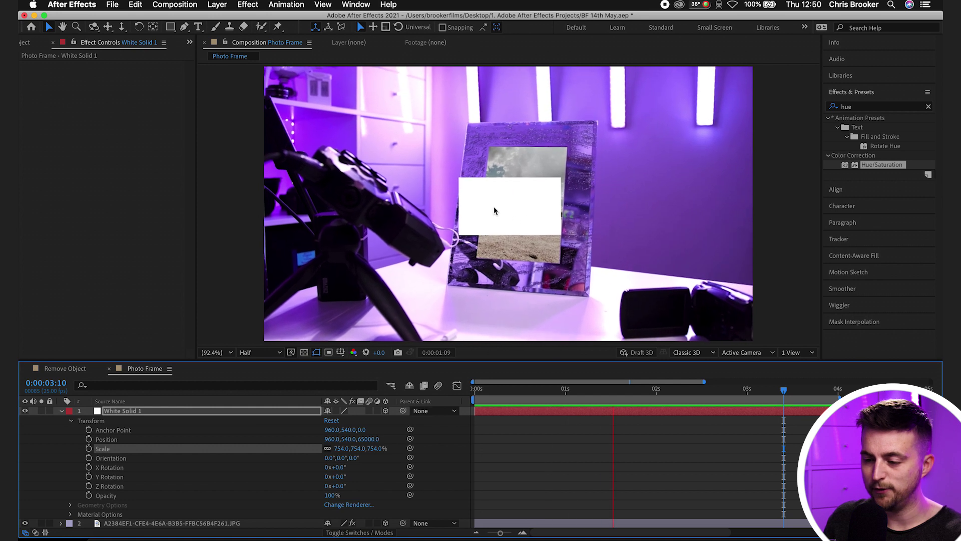
{"action": "key", "text": "space"}
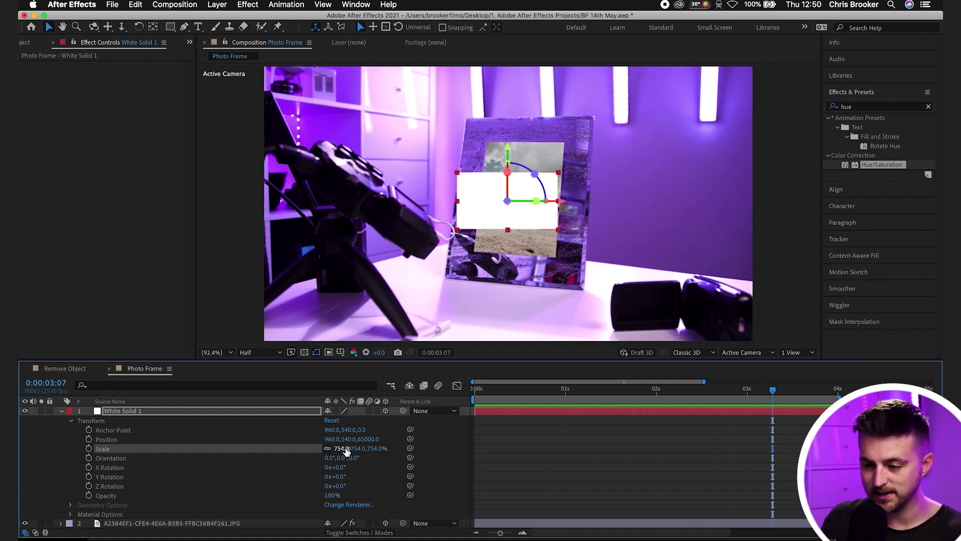
Enlarge the white solid to 1708% and drop its opacity to 16%.
{"action": "left_click_drag", "start_coordinate": [346, 450], "coordinate": [367, 449]}
{"action": "left_click_drag", "start_coordinate": [514, 457], "coordinate": [743, 356]}
{"action": "left_click_drag", "start_coordinate": [348, 453], "coordinate": [376, 447]}
{"action": "left_click_drag", "start_coordinate": [332, 500], "coordinate": [290, 505]}
Draw a Pen mask on the white solid over the opening's left part, opacity back to 100%.
{"action": "left_click", "coordinate": [184, 27]}
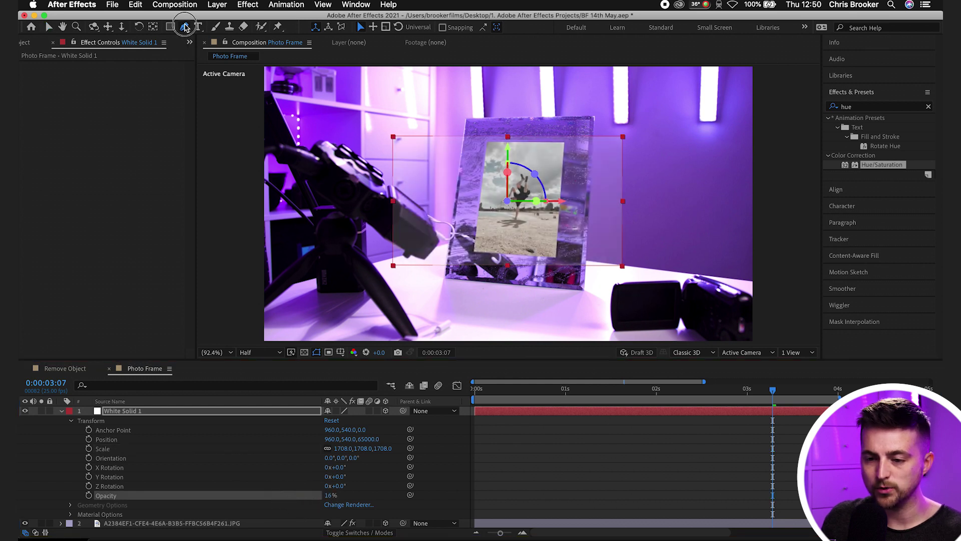
{"action": "scroll", "coordinate": [560, 158], "scroll_direction": "up", "scroll_amount": 1}
{"action": "scroll", "coordinate": [560, 158], "scroll_direction": "up", "scroll_amount": 2}
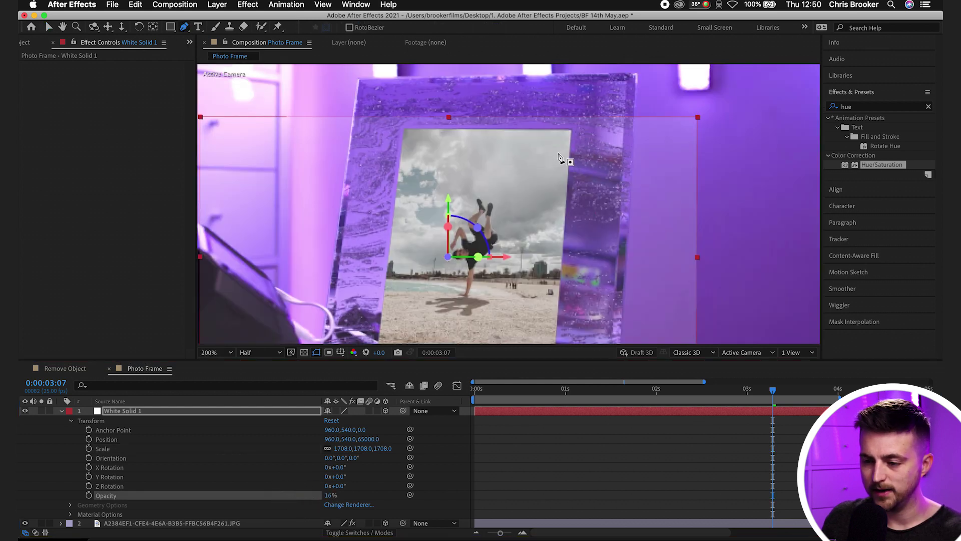
{"action": "left_click", "coordinate": [453, 133]}
{"action": "scroll", "coordinate": [466, 130], "scroll_direction": "down", "scroll_amount": 3}
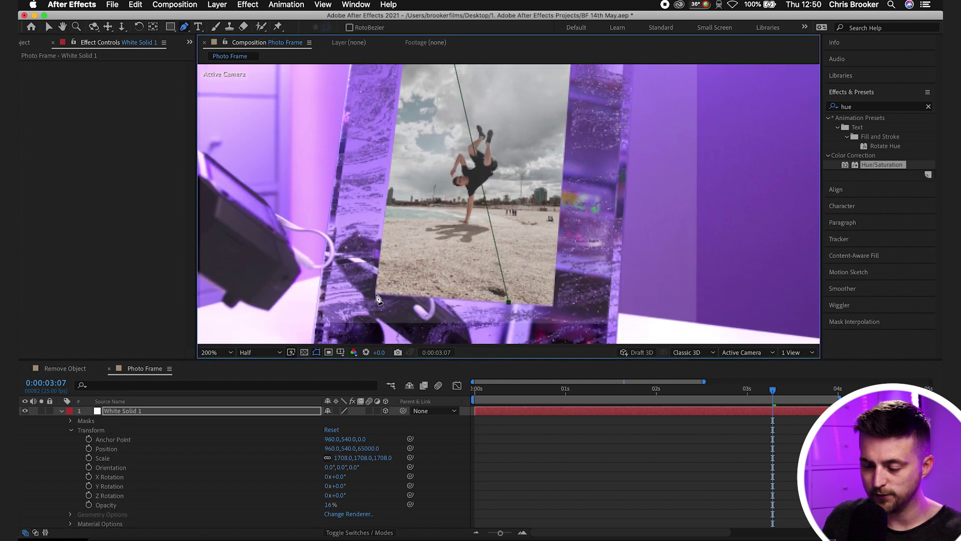
{"action": "scroll", "coordinate": [376, 290], "scroll_direction": "up", "scroll_amount": 3}
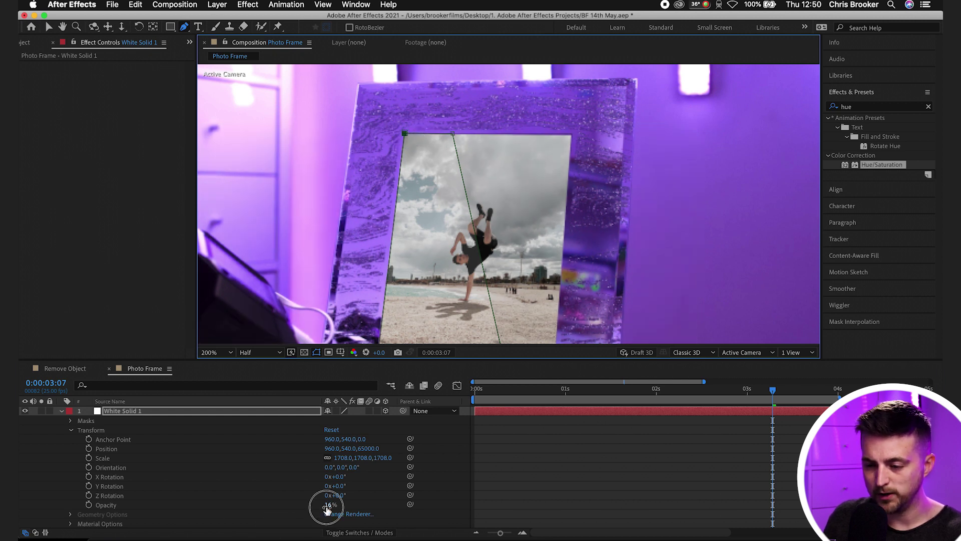
{"action": "left_click_drag", "start_coordinate": [327, 510], "coordinate": [582, 509]}
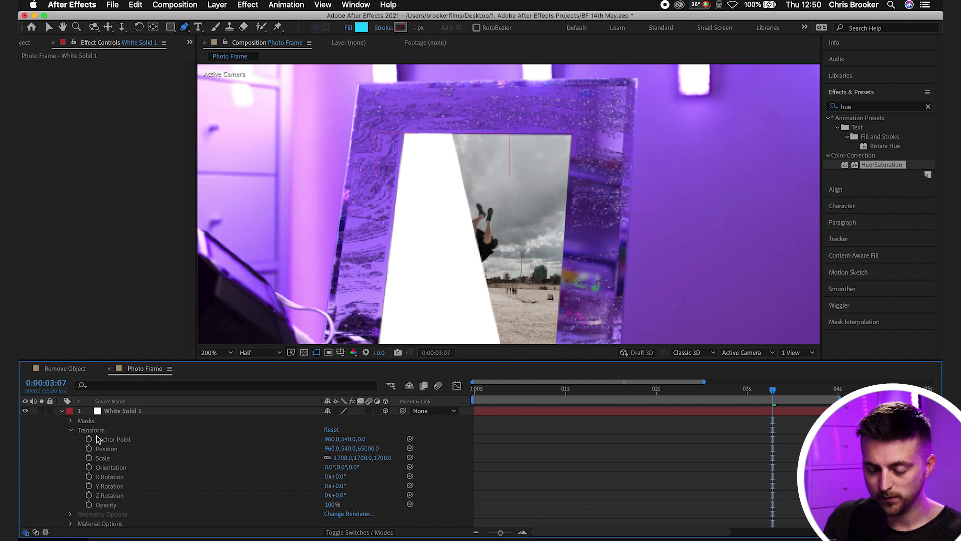
Feather the white solid's Mask 1 edges to 36 pixels.
{"action": "left_click", "coordinate": [70, 421]}
{"action": "left_click", "coordinate": [80, 430]}
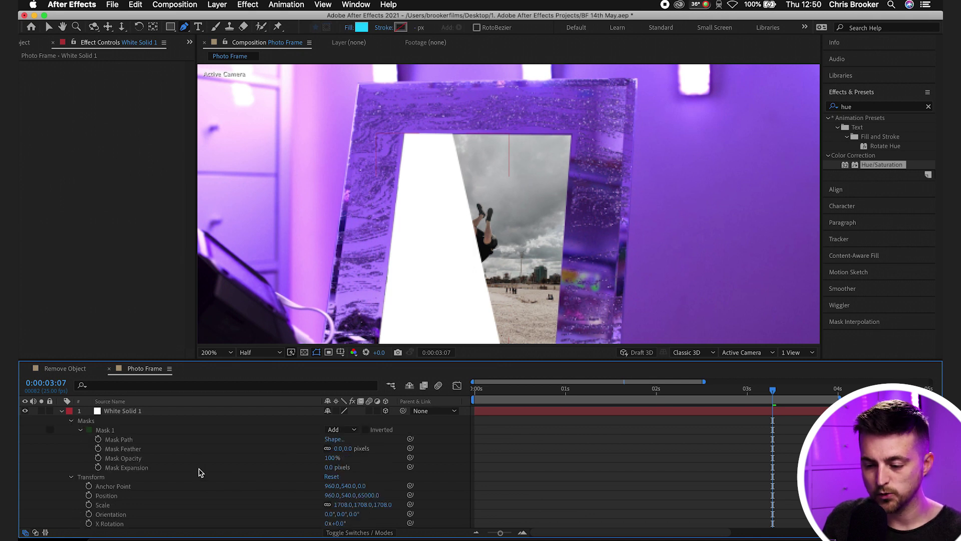
{"action": "left_click_drag", "start_coordinate": [343, 451], "coordinate": [292, 463]}
{"action": "left_click", "coordinate": [485, 468]}
{"action": "scroll", "coordinate": [483, 469], "scroll_direction": "down", "scroll_amount": 5}
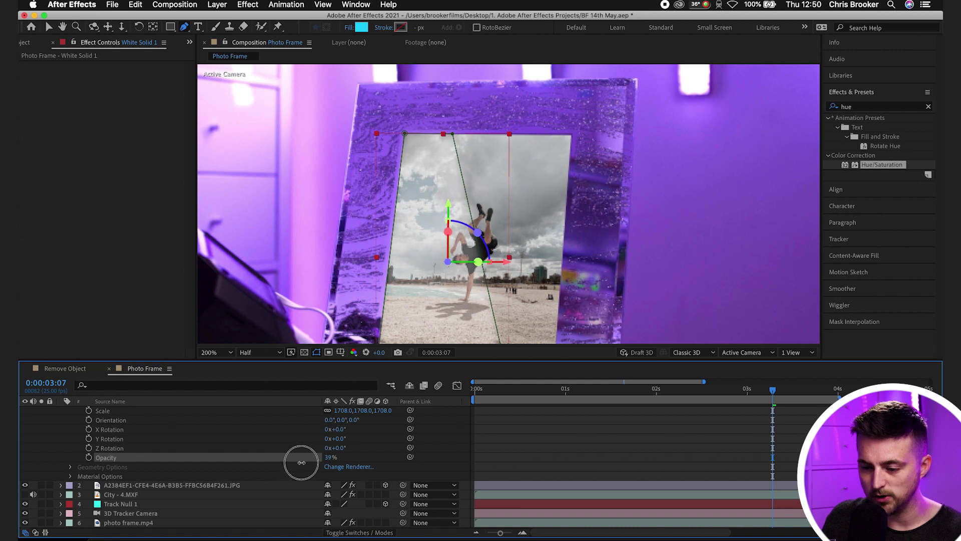
{"action": "left_click", "coordinate": [547, 457]}
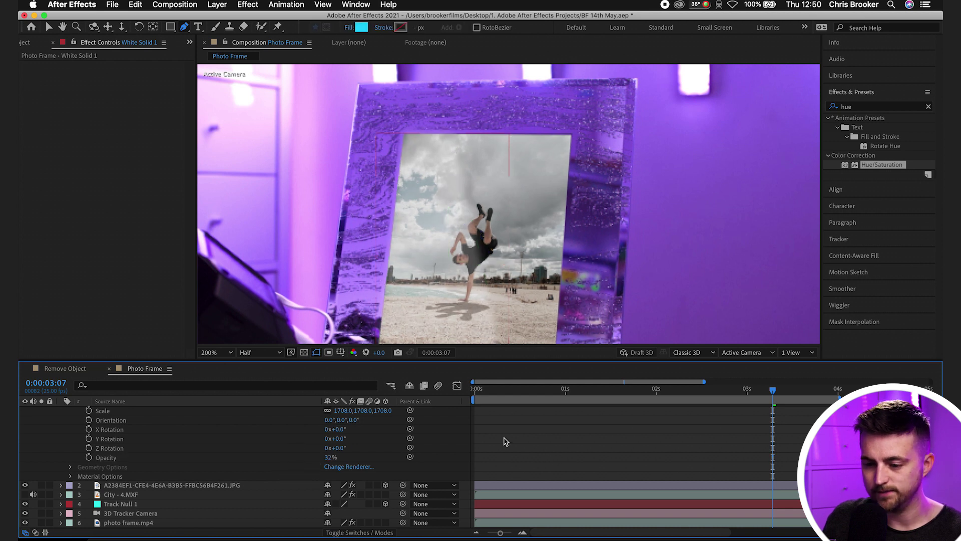
Lower the white reflection's opacity to 24%, viewing the comp at 100%.
{"action": "key", "text": "shift+slash"}
{"action": "left_click_drag", "start_coordinate": [329, 458], "coordinate": [325, 459]}
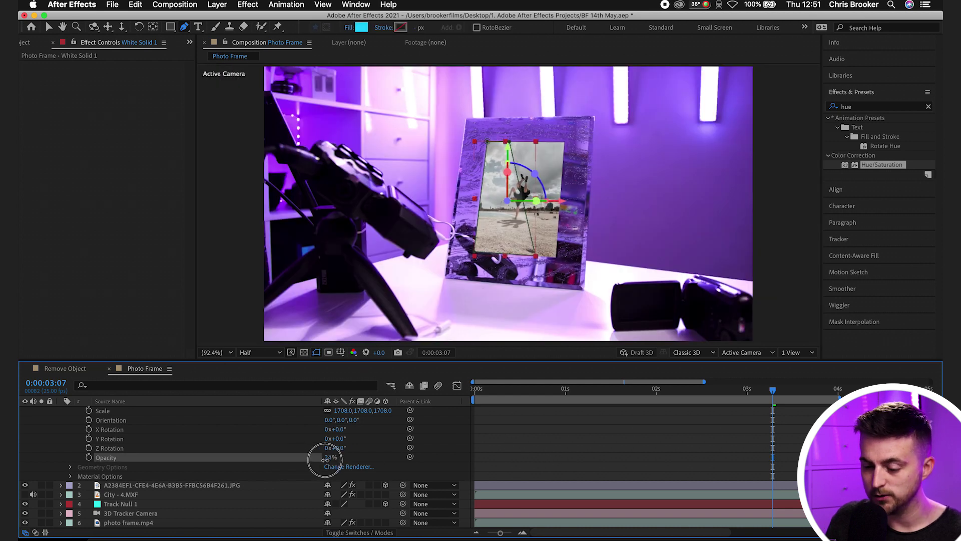
{"action": "left_click", "coordinate": [499, 457]}
{"action": "key", "text": "slash"}
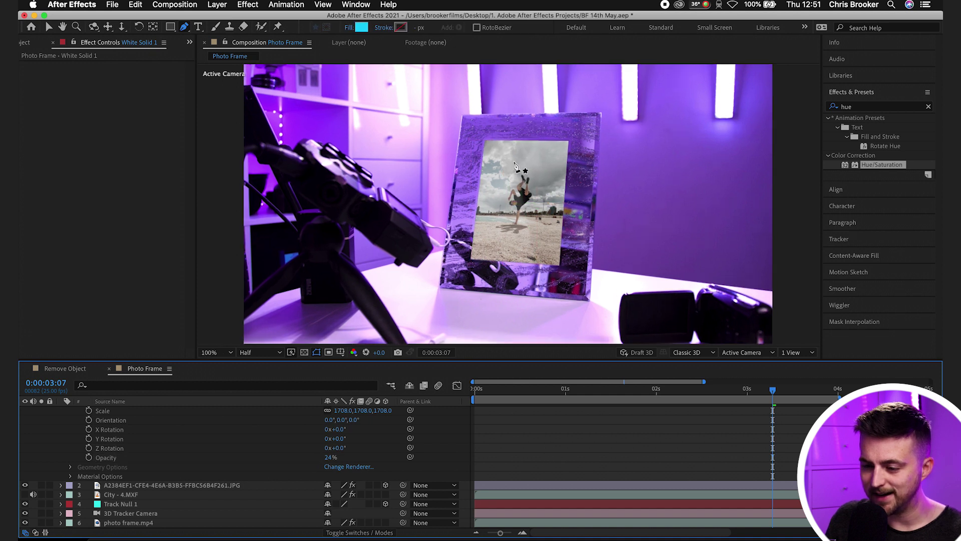
Set preview resolution to Full and toggle the reflection's visibility on and off to compare.
{"action": "left_click", "coordinate": [259, 351]}
{"action": "left_click", "coordinate": [257, 377]}
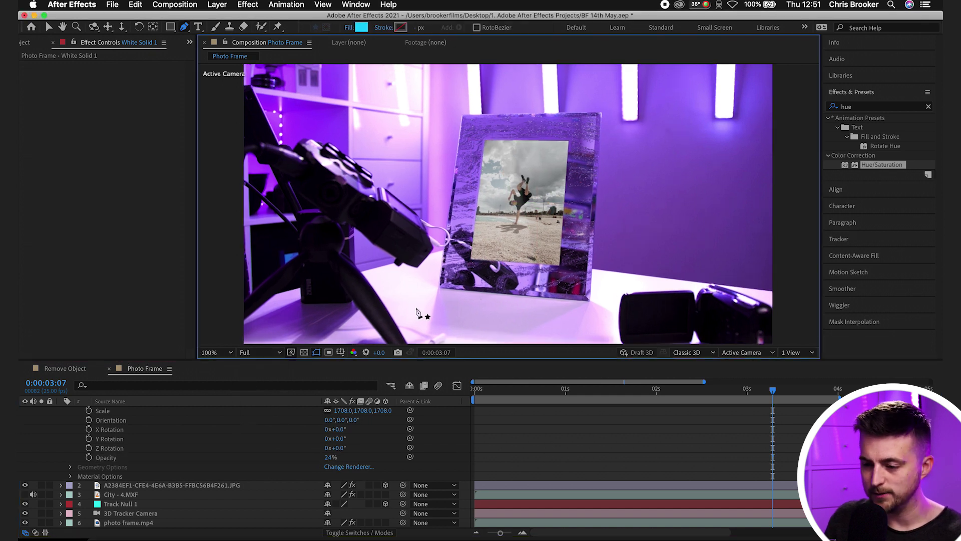
{"action": "scroll", "coordinate": [538, 211], "scroll_direction": "up", "scroll_amount": 2}
{"action": "scroll", "coordinate": [71, 435], "scroll_direction": "up", "scroll_amount": 4}
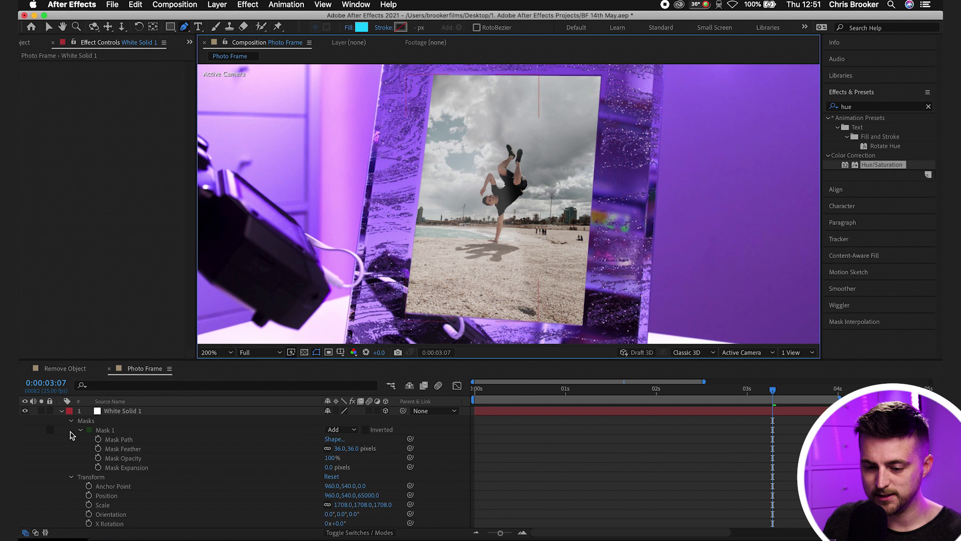
{"action": "left_click", "coordinate": [26, 413]}
{"action": "left_click", "coordinate": [25, 412]}
{"action": "left_click", "coordinate": [26, 411]}
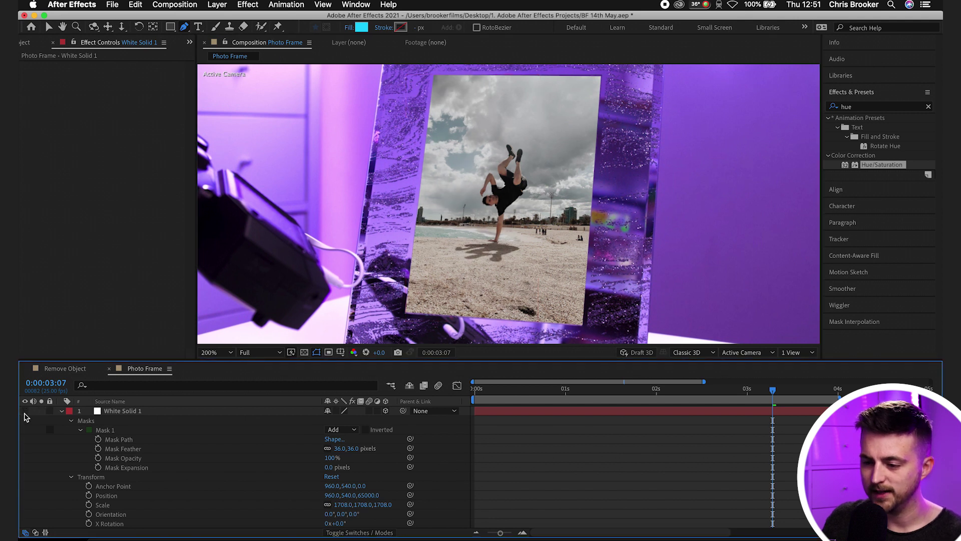
{"action": "left_click", "coordinate": [26, 411]}
{"action": "left_click", "coordinate": [219, 353]}
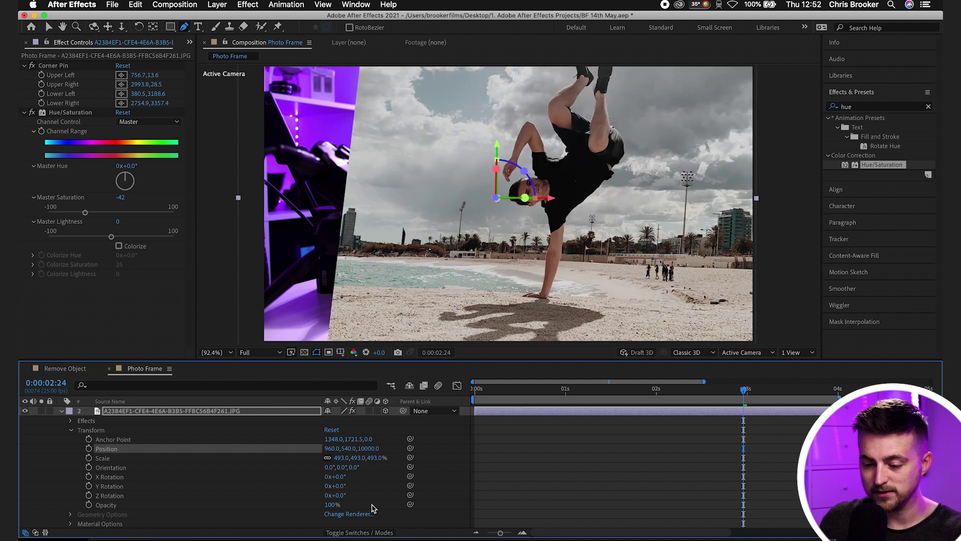
Adjust the beach photo's scale and preview it sitting back in the frame at Z 65000.
{"action": "left_click_drag", "start_coordinate": [341, 462], "coordinate": [138, 484]}
{"action": "key", "text": "space"}
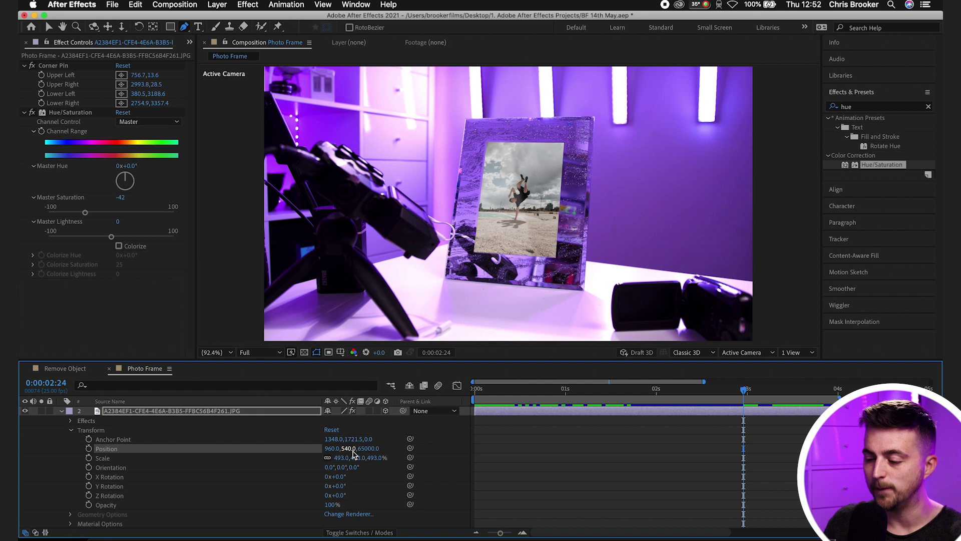
{"action": "key", "text": "space"}
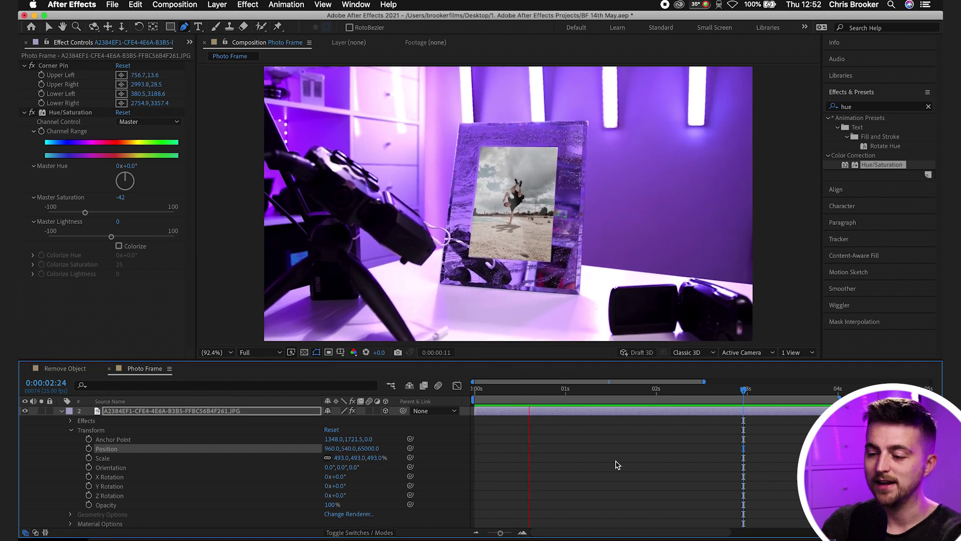